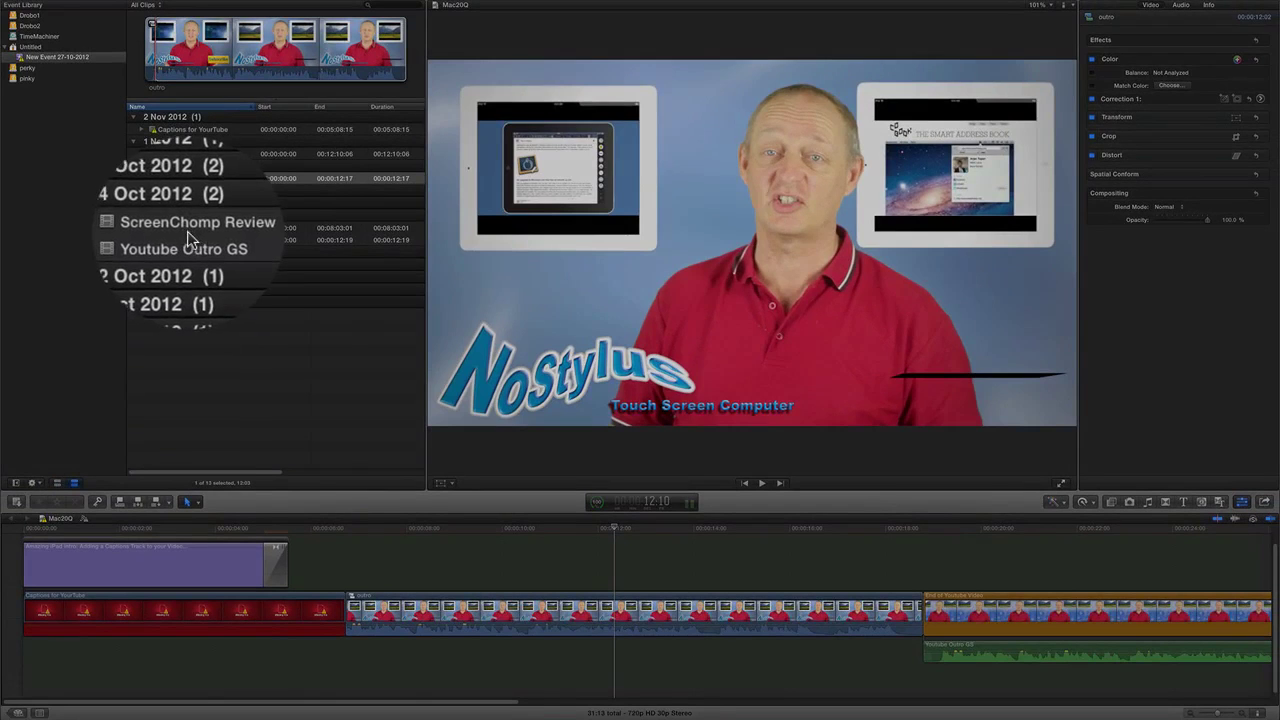
# Connect the ScreenChomp Review clip above the outro near 9:29 and select it
pyautogui.click(188, 240)
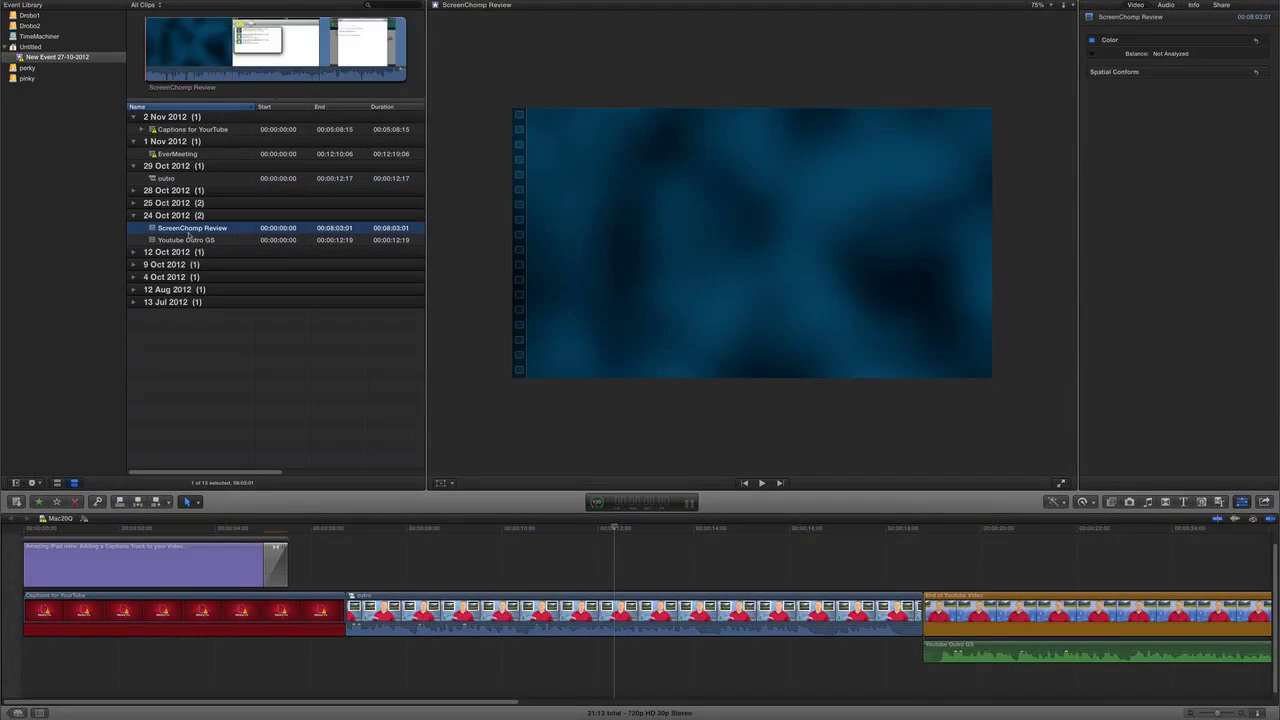
pyautogui.moveTo(188, 229); pyautogui.dragTo(413, 558)
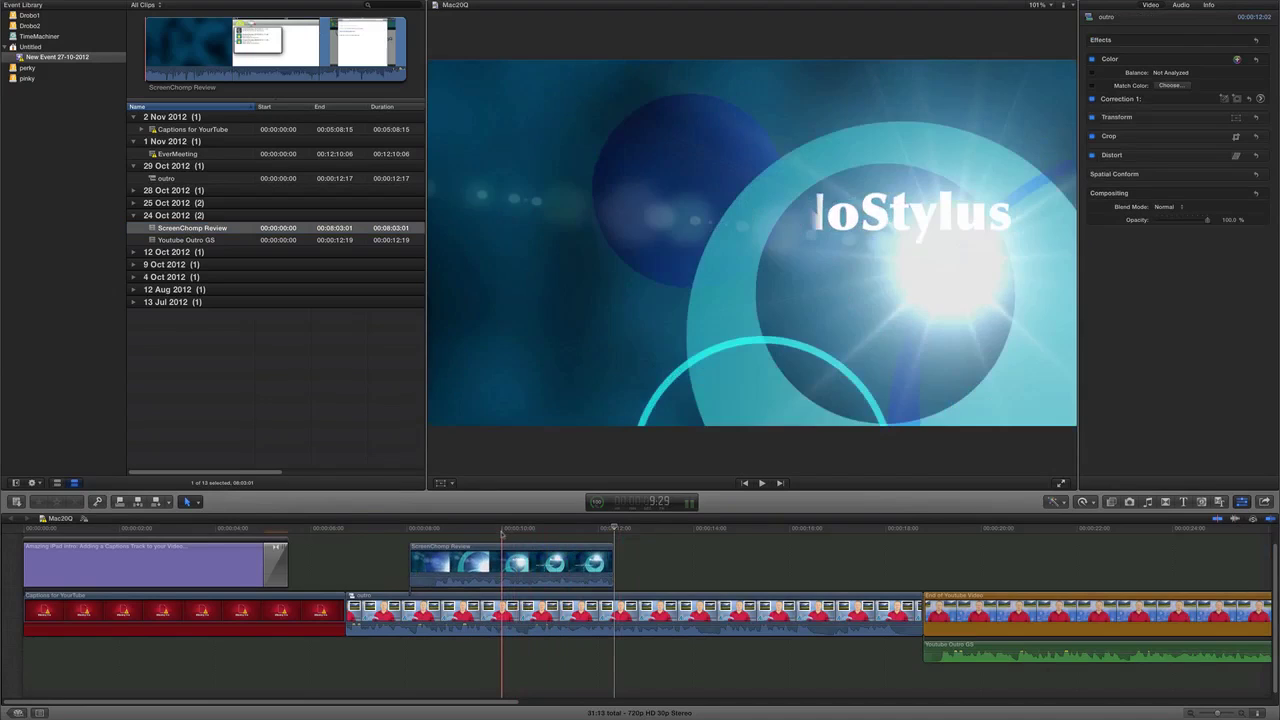
pyautogui.click(503, 530)
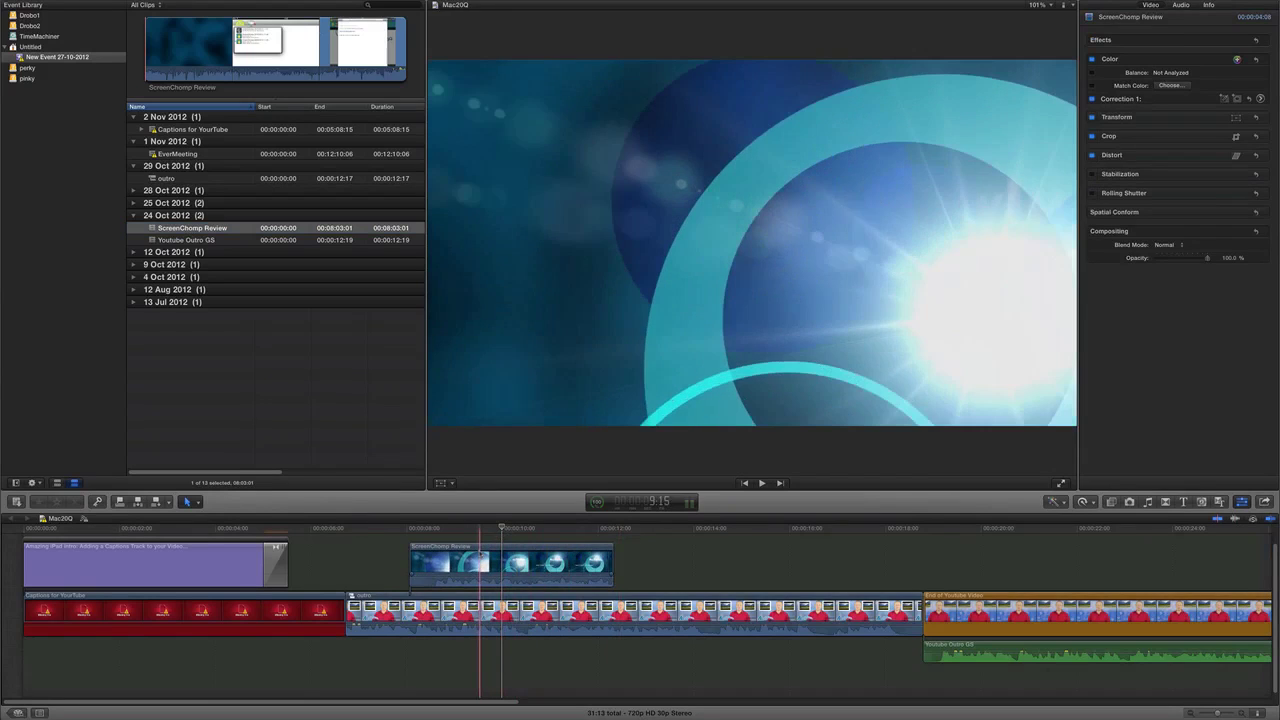
pyautogui.click(480, 565)
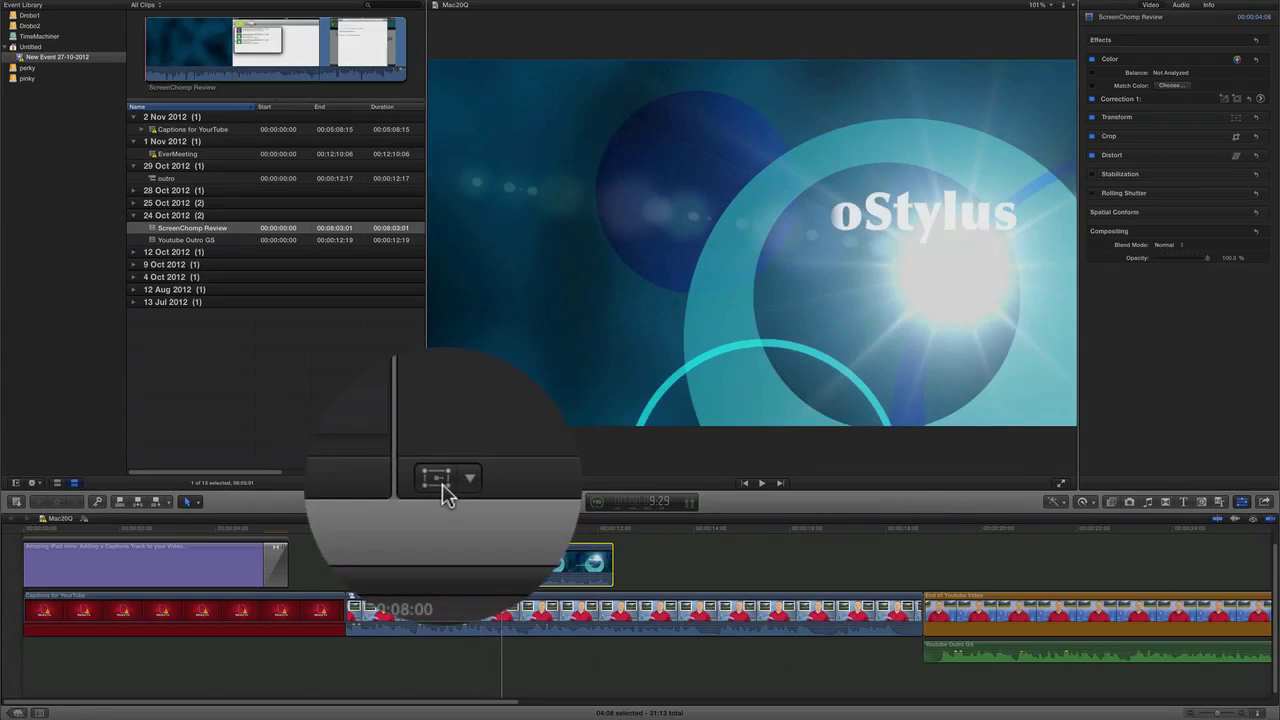
# Scale the ScreenChomp Review overlay down and position it inside the left iPad screen
pyautogui.click(440, 484)
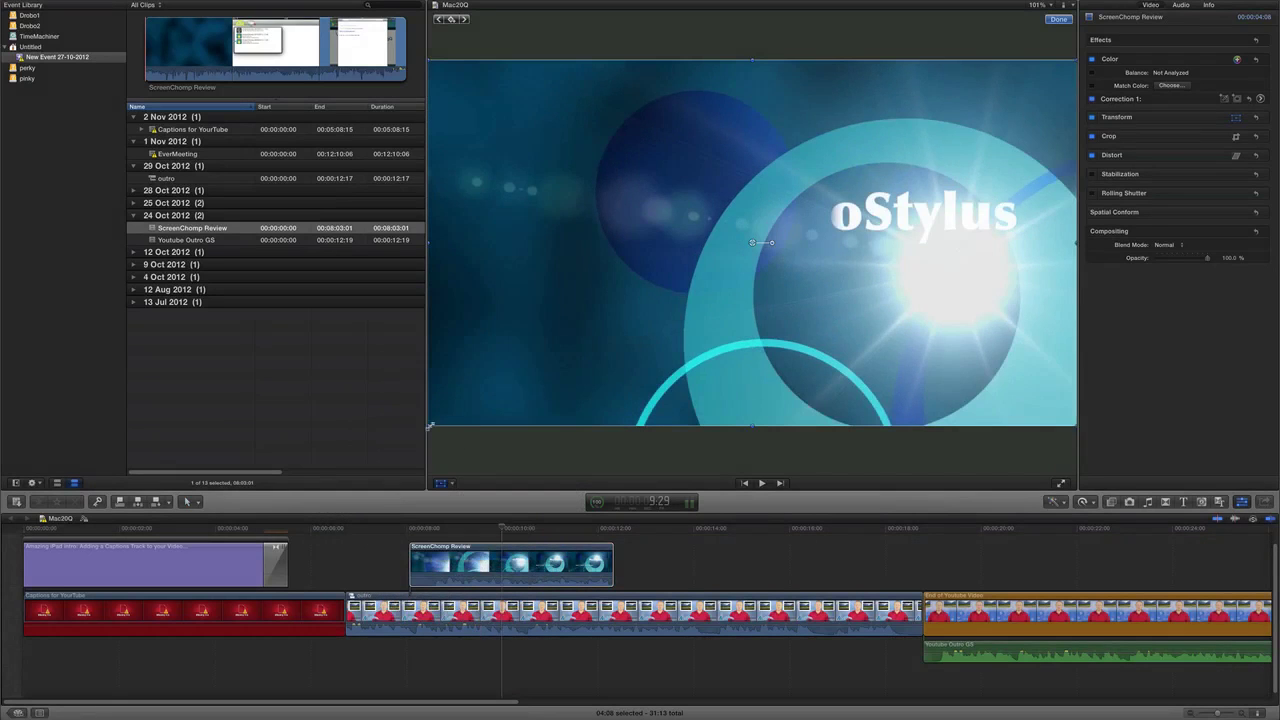
pyautogui.click(431, 424)
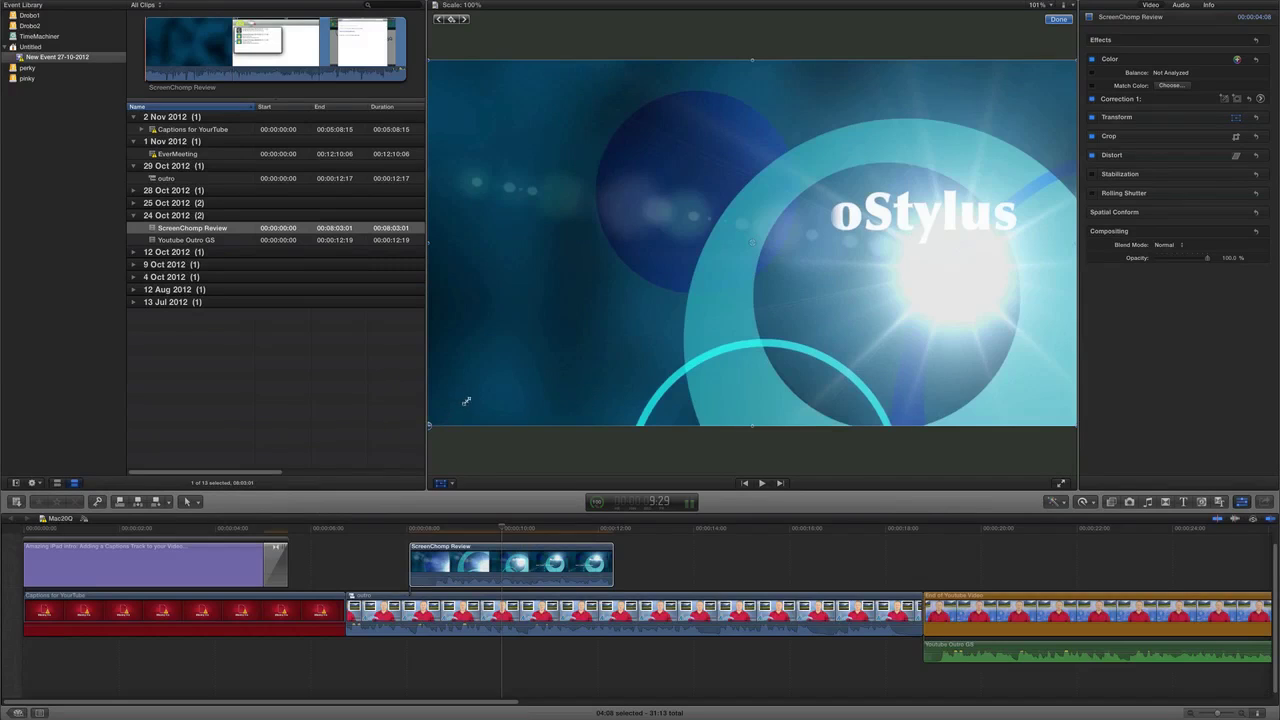
pyautogui.moveTo(471, 388); pyautogui.dragTo(650, 301)
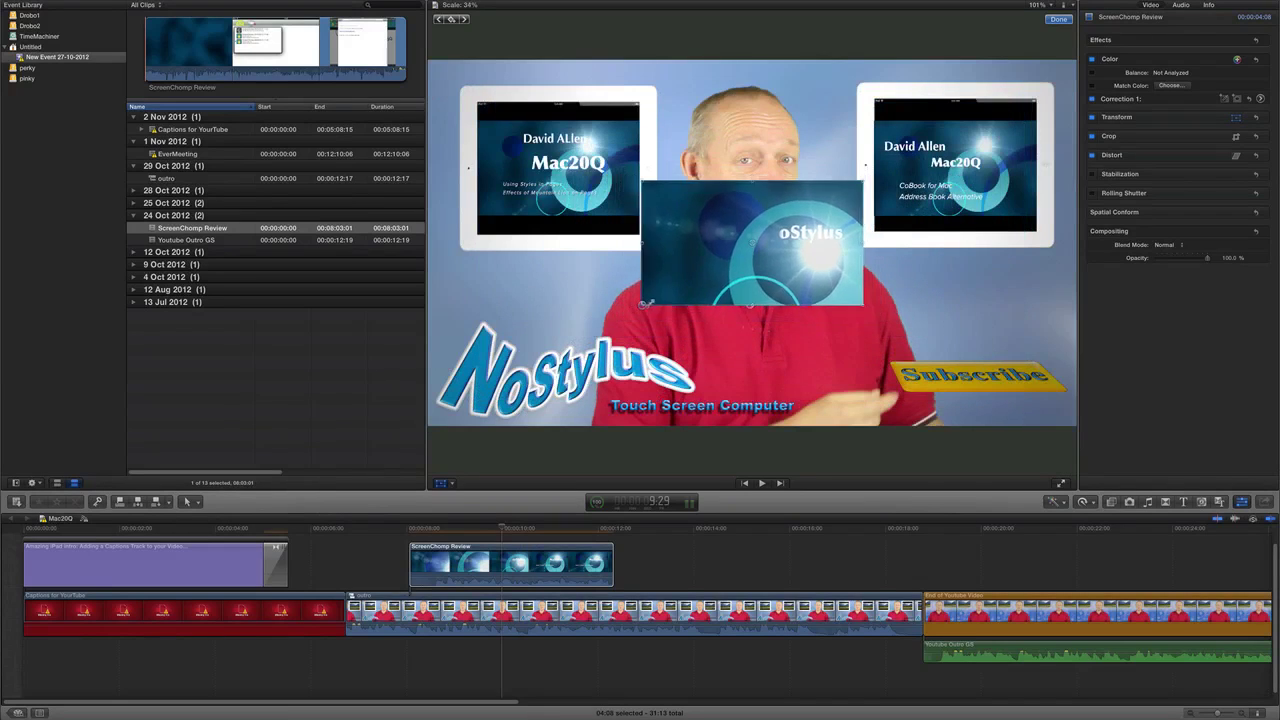
pyautogui.moveTo(715, 242)
pyautogui.mouseDown()
pyautogui.moveTo(653, 204)
pyautogui.moveTo(545, 176)
pyautogui.mouseUp()
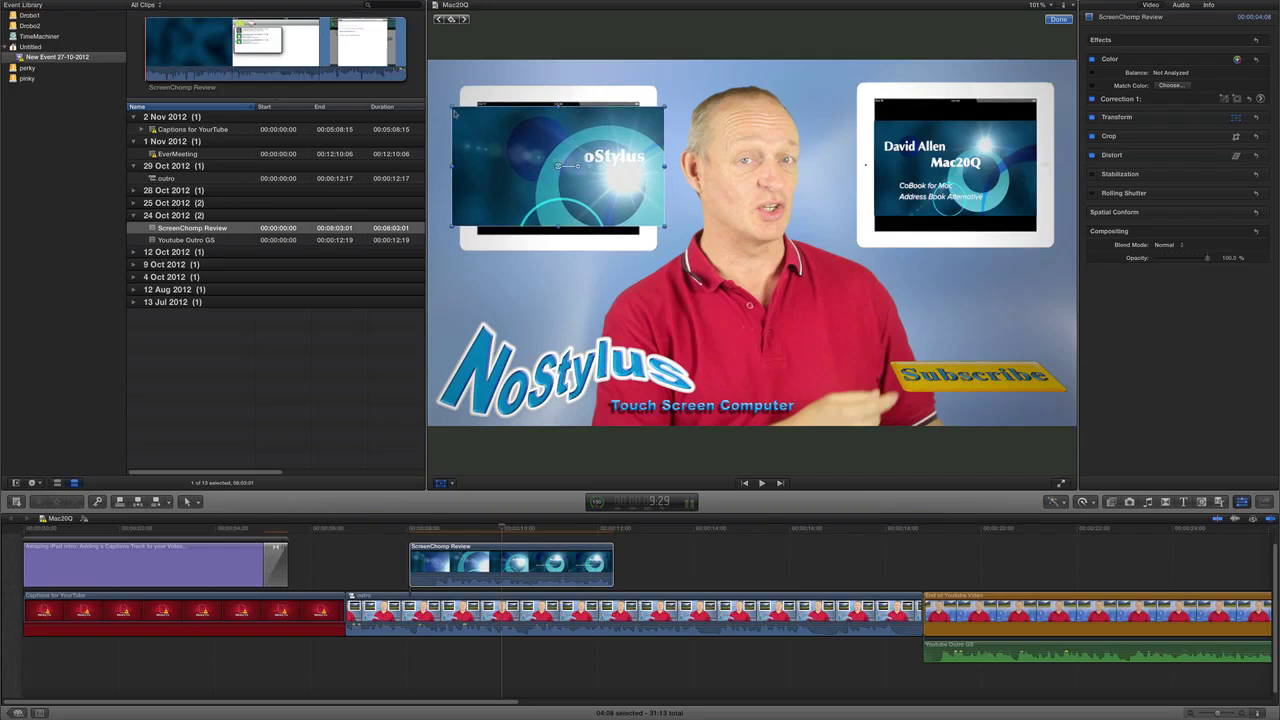
pyautogui.moveTo(452, 104); pyautogui.dragTo(477, 121)
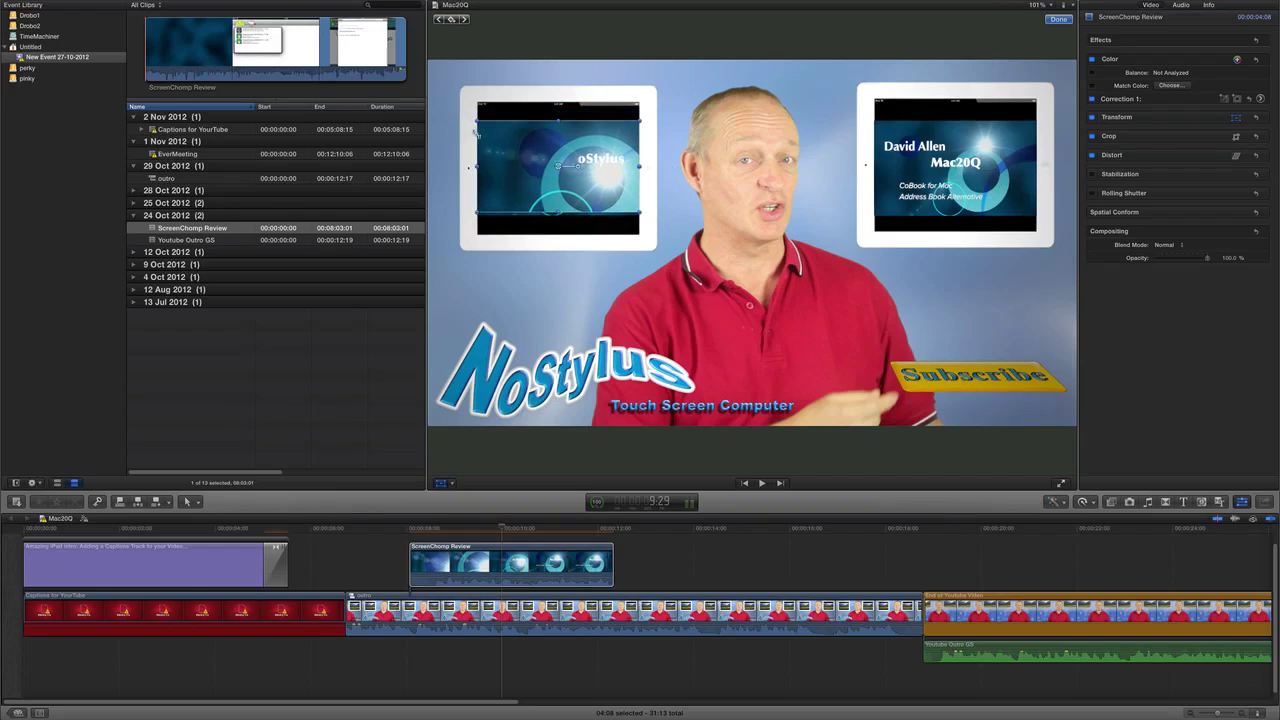
pyautogui.moveTo(517, 145); pyautogui.dragTo(517, 150)
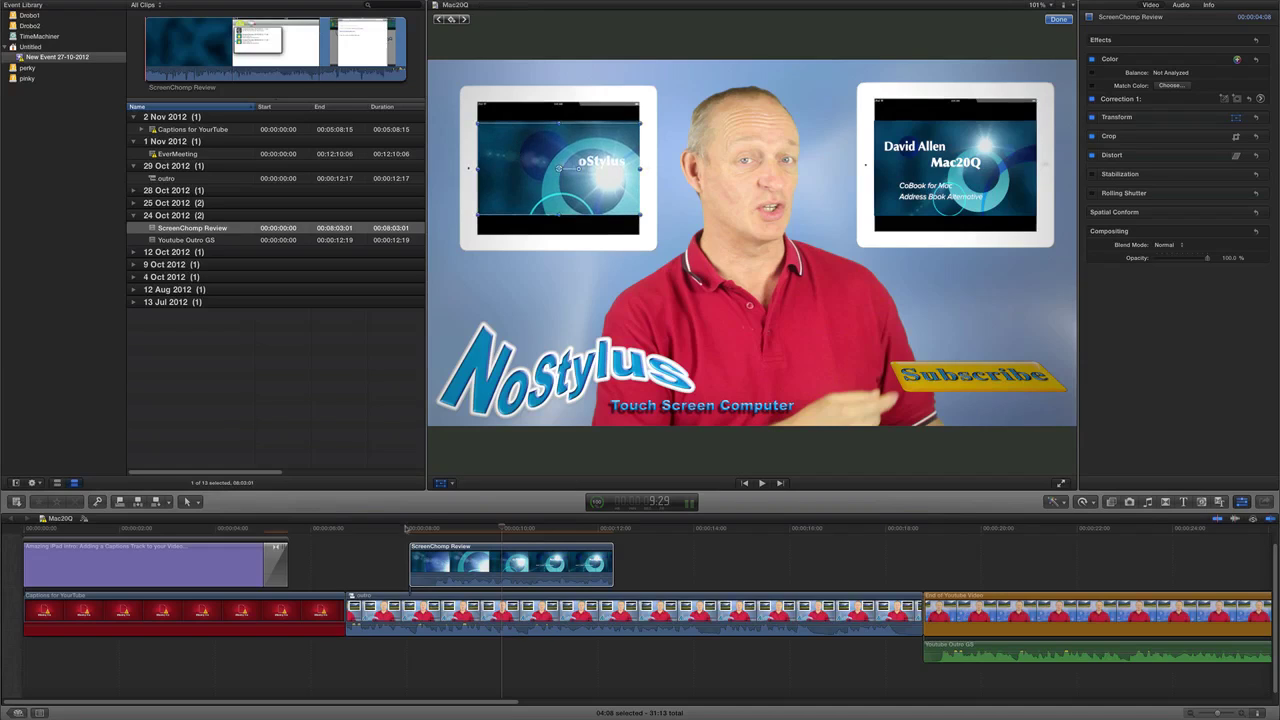
pyautogui.click(407, 528)
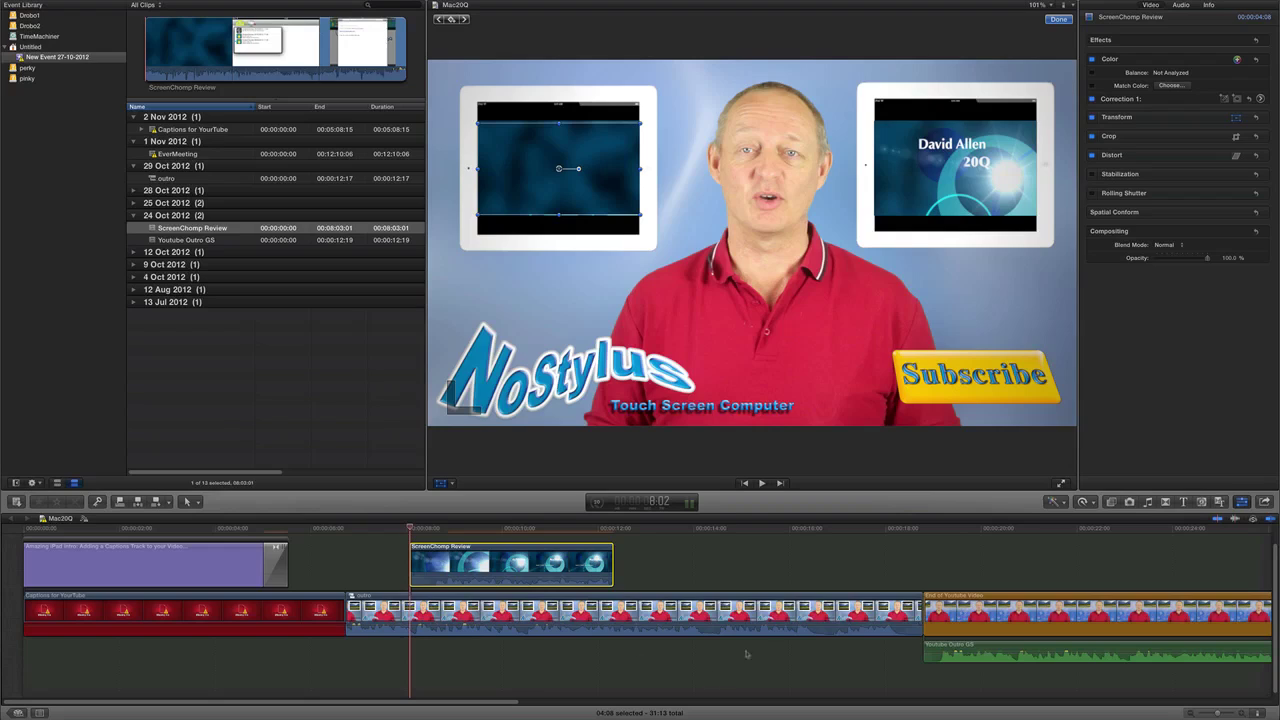
# Go to 19:15 and select the End of Youtube Video generator clip
pyautogui.click(958, 532)
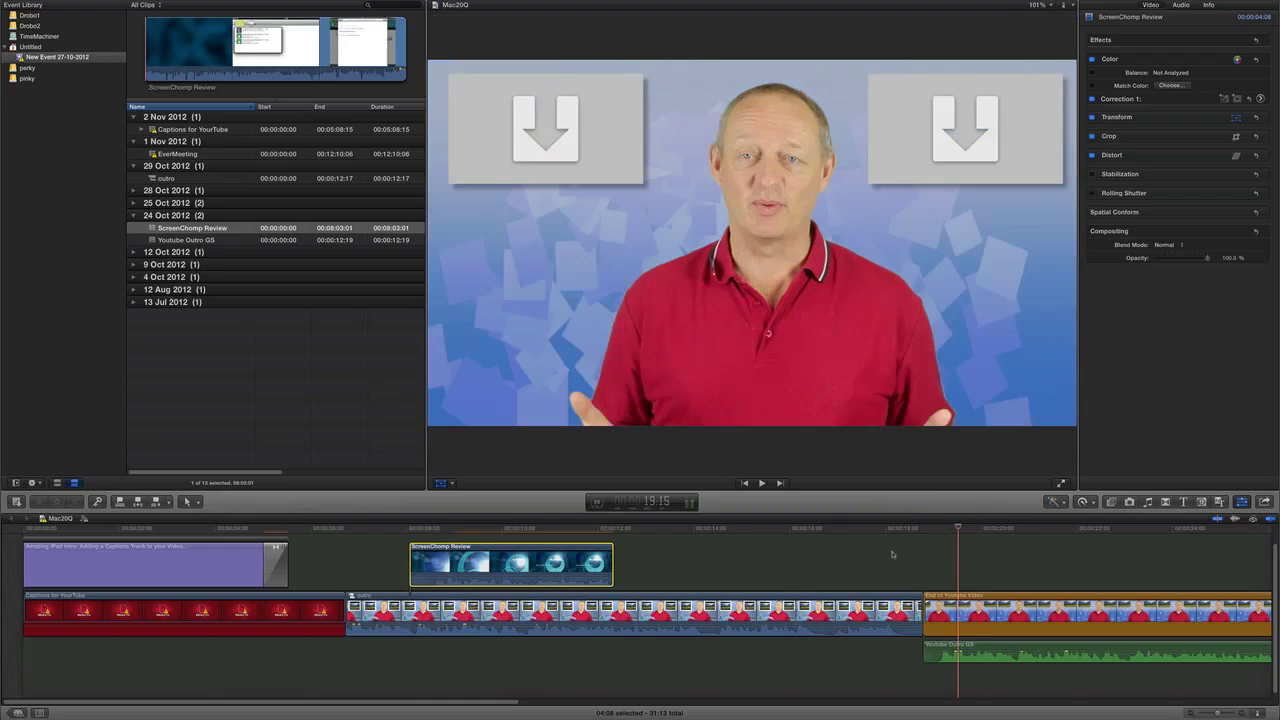
pyautogui.hscroll(3, 920, 545)
pyautogui.hscroll(5, 905, 550)
pyautogui.hscroll(4, 891, 555)
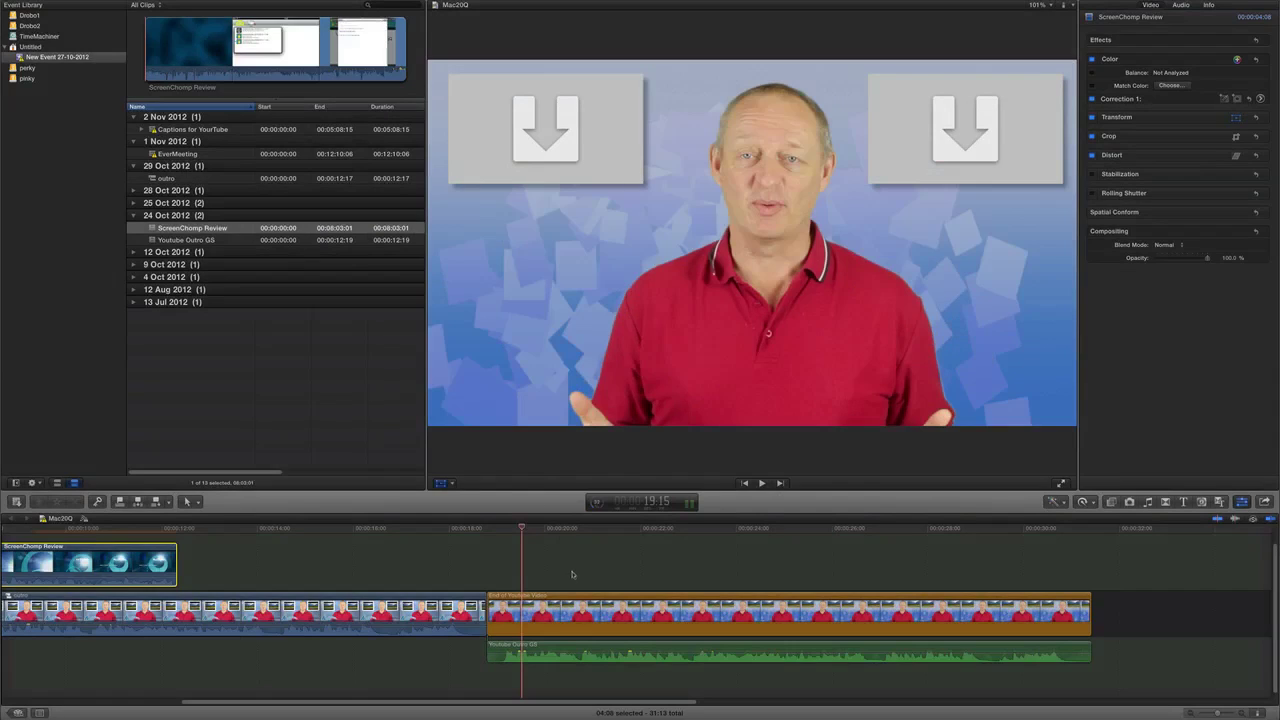
pyautogui.click(569, 602)
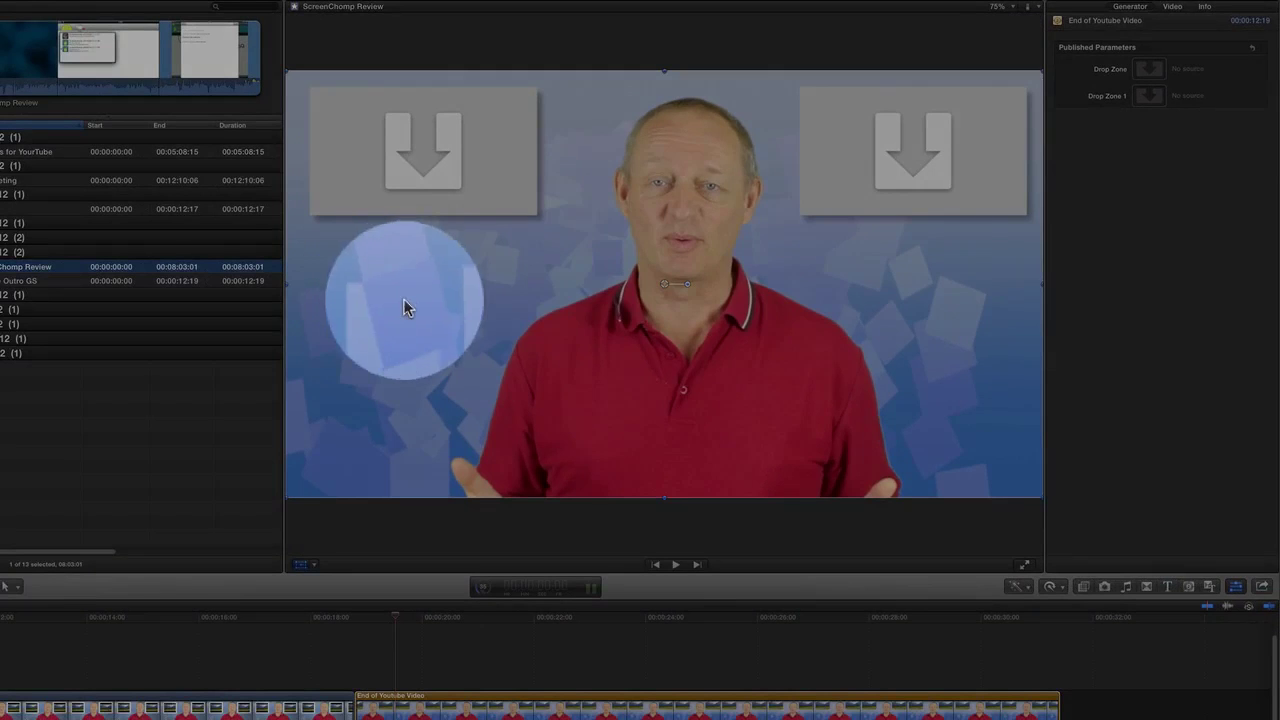
# Fill the generator's Drop Zone with ScreenChomp Review and Drop Zone 1 with Youtube Outro GS
pyautogui.moveTo(955, 227); pyautogui.dragTo(1152, 82)
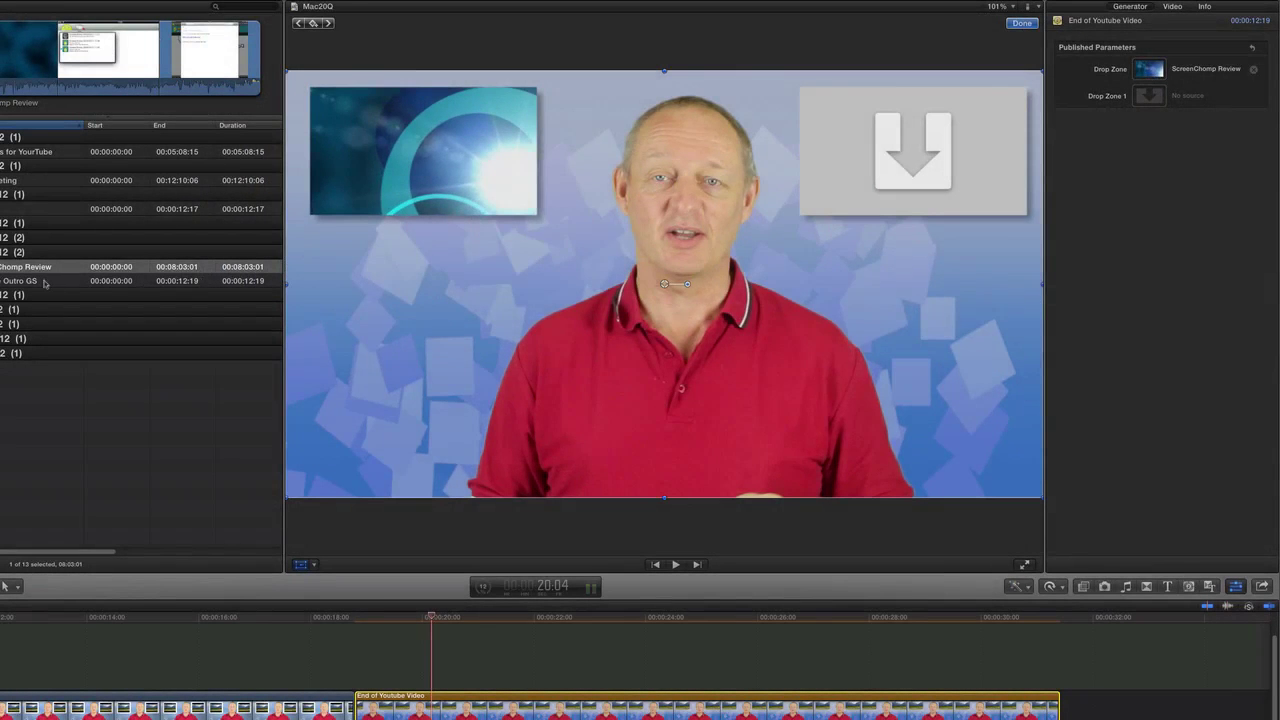
pyautogui.click(44, 283)
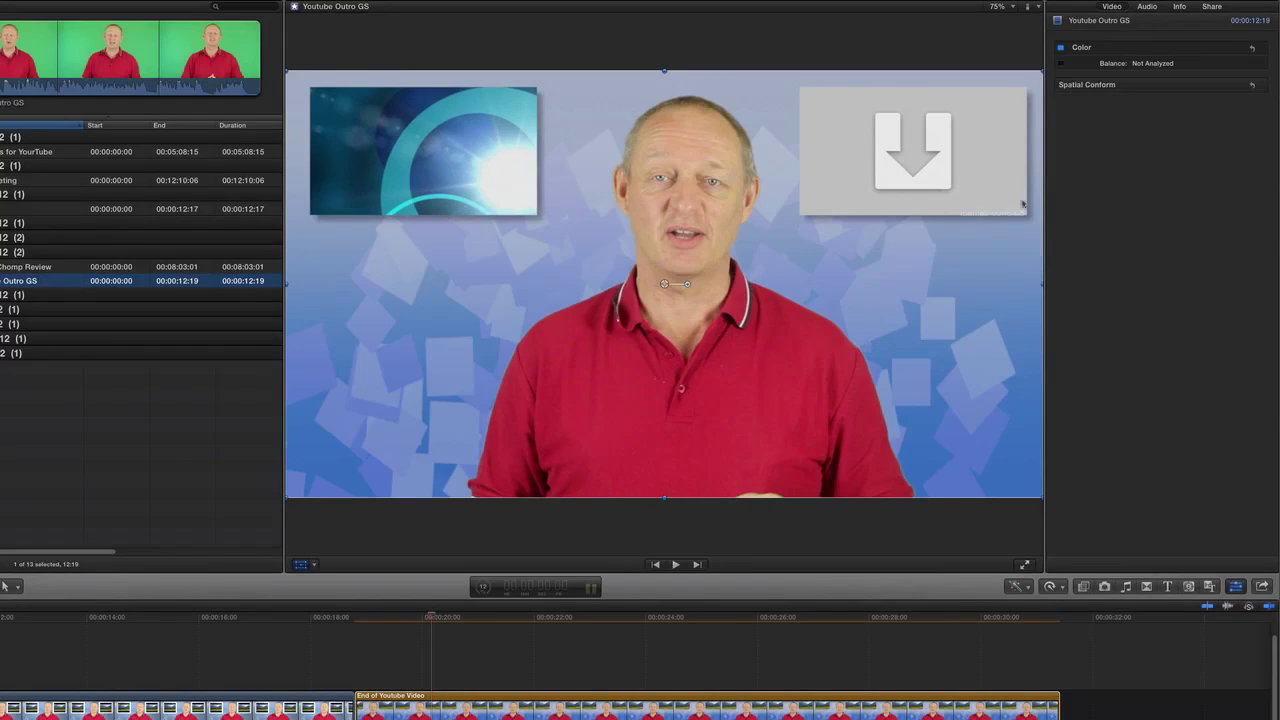
pyautogui.moveTo(1022, 205); pyautogui.dragTo(1175, 122)
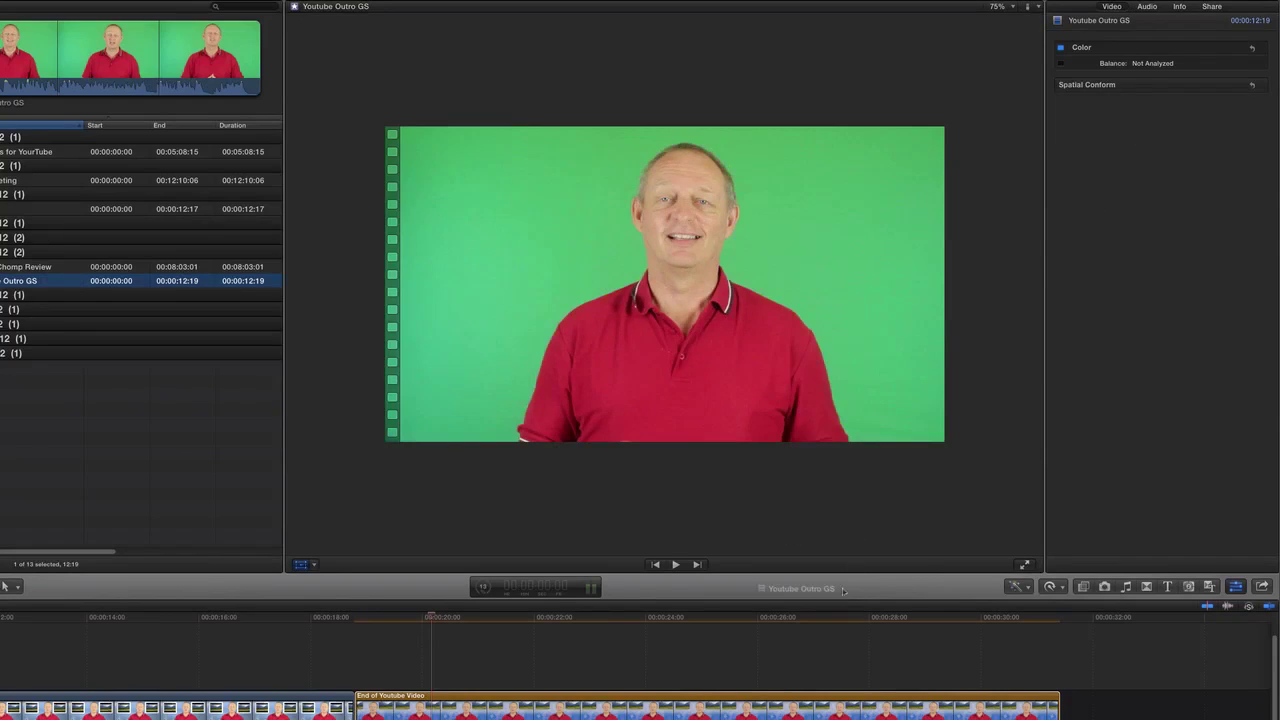
pyautogui.moveTo(1175, 122)
pyautogui.mouseDown()
pyautogui.moveTo(830, 707)
pyautogui.moveTo(1108, 262)
pyautogui.moveTo(1087, 215)
pyautogui.moveTo(1095, 167)
pyautogui.mouseUp()
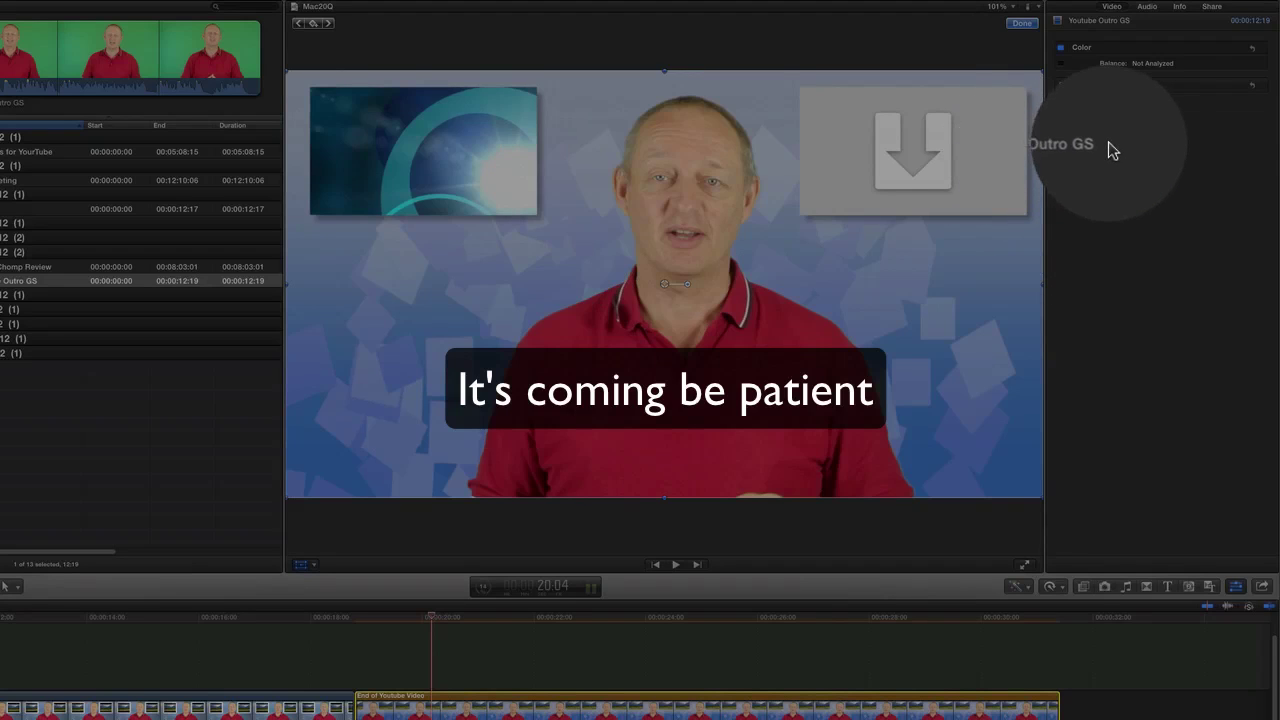
pyautogui.moveTo(1095, 167)
pyautogui.mouseDown()
pyautogui.moveTo(1178, 110)
pyautogui.moveTo(1172, 122)
pyautogui.moveTo(1157, 96)
pyautogui.mouseUp()
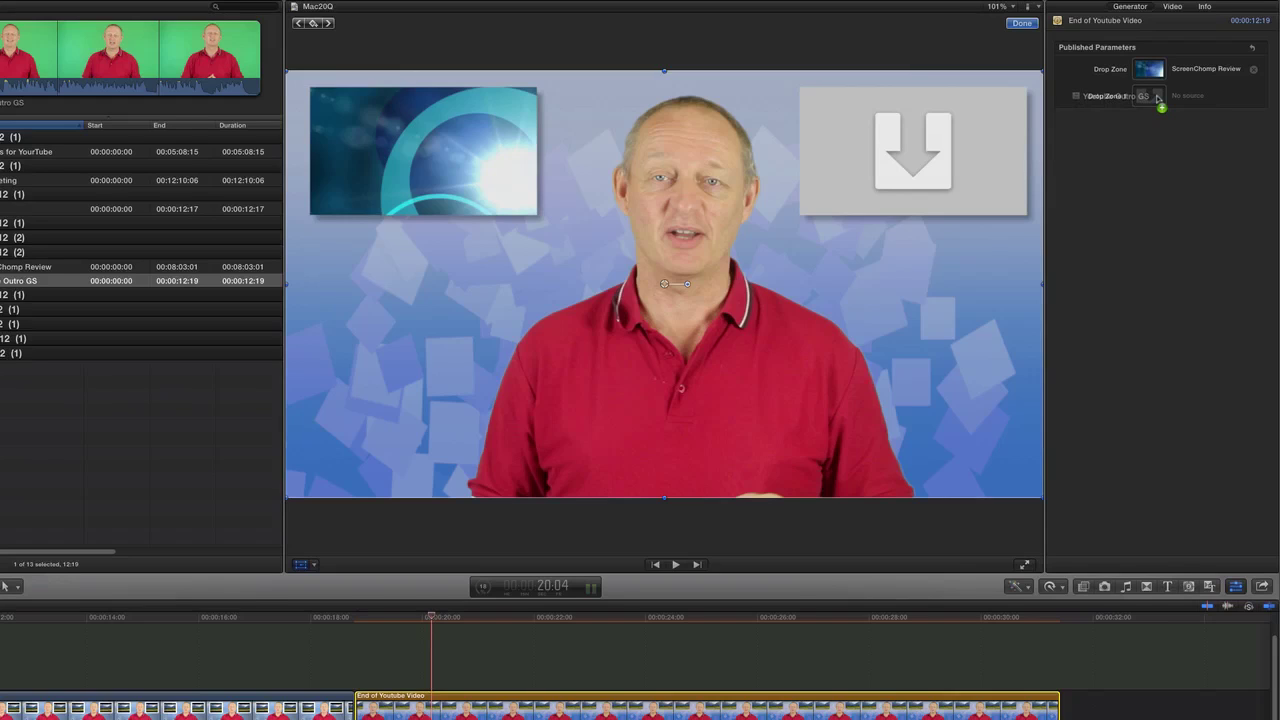
pyautogui.moveTo(1158, 97); pyautogui.dragTo(1157, 98)
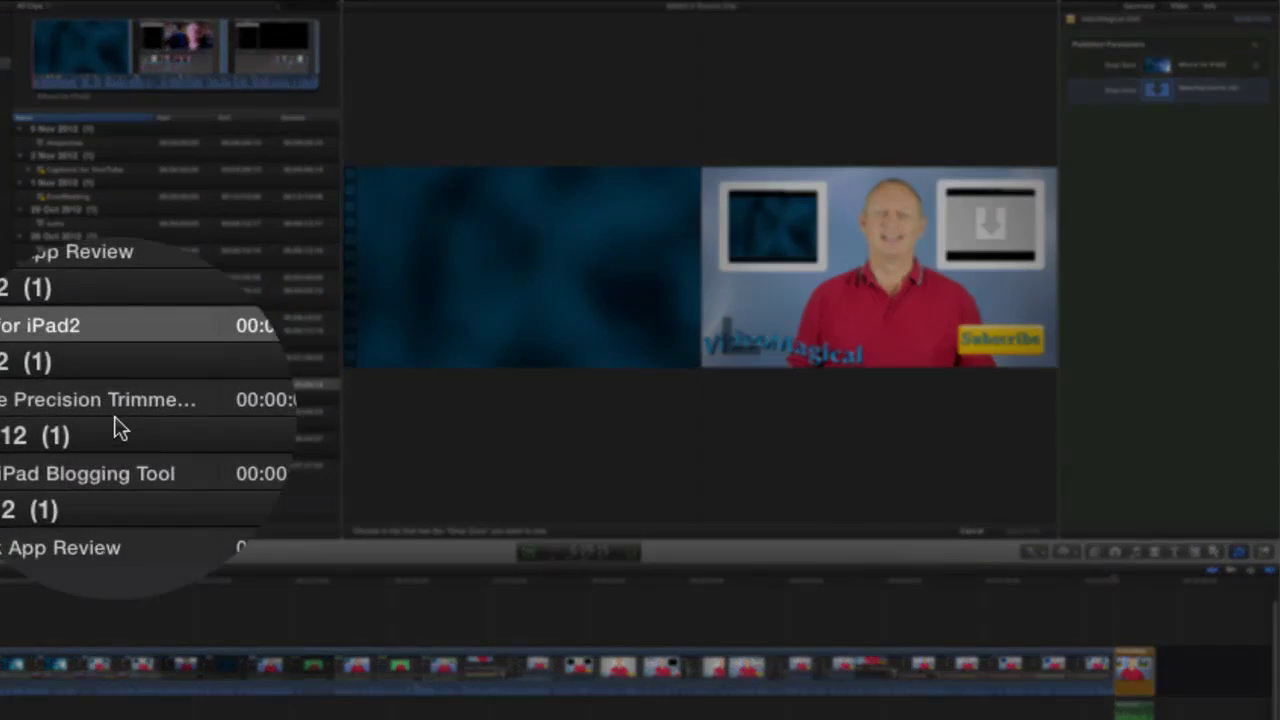
pyautogui.click(296, 415)
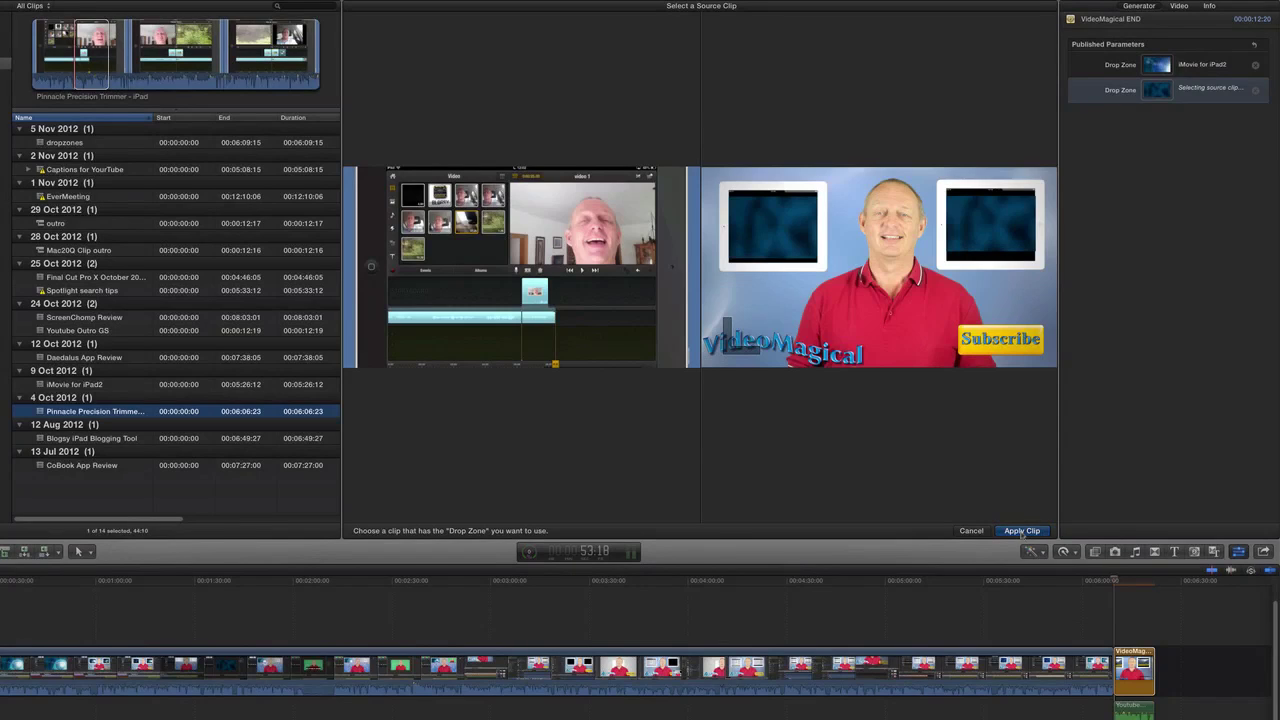
pyautogui.click(1021, 531)
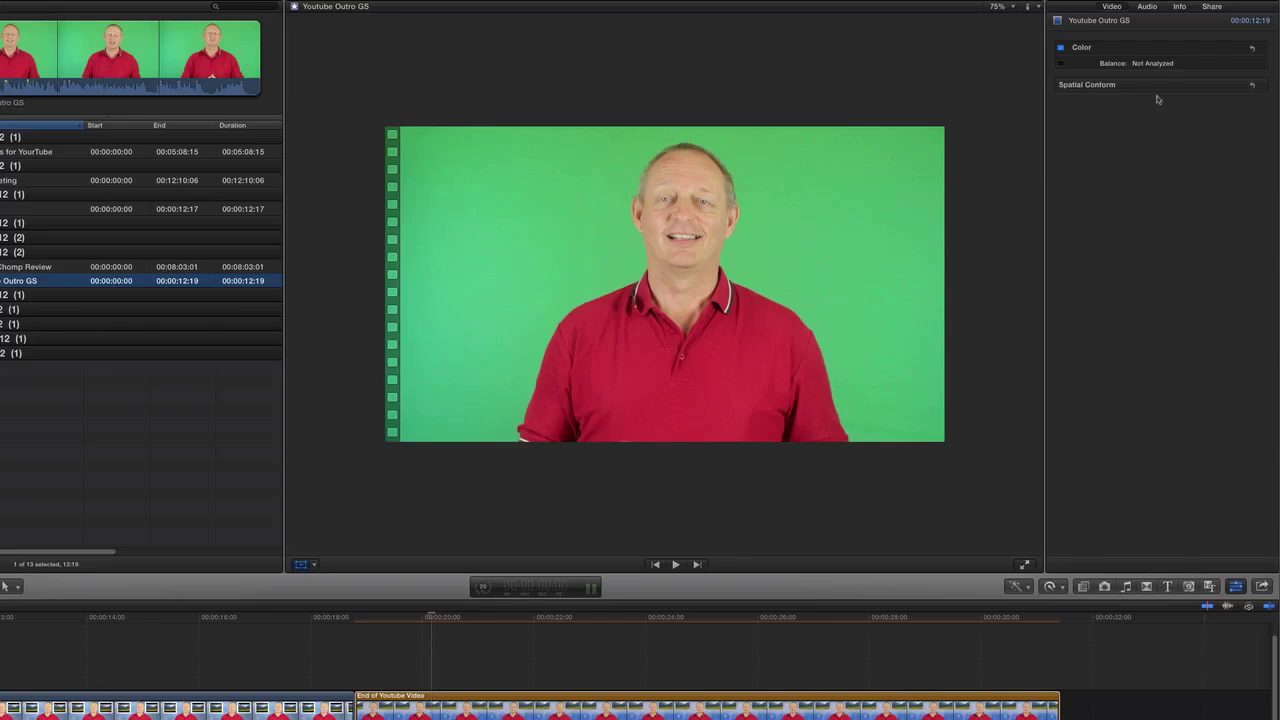
# Play the end screen from its start to preview both drop zones, then stop
pyautogui.click(351, 617)
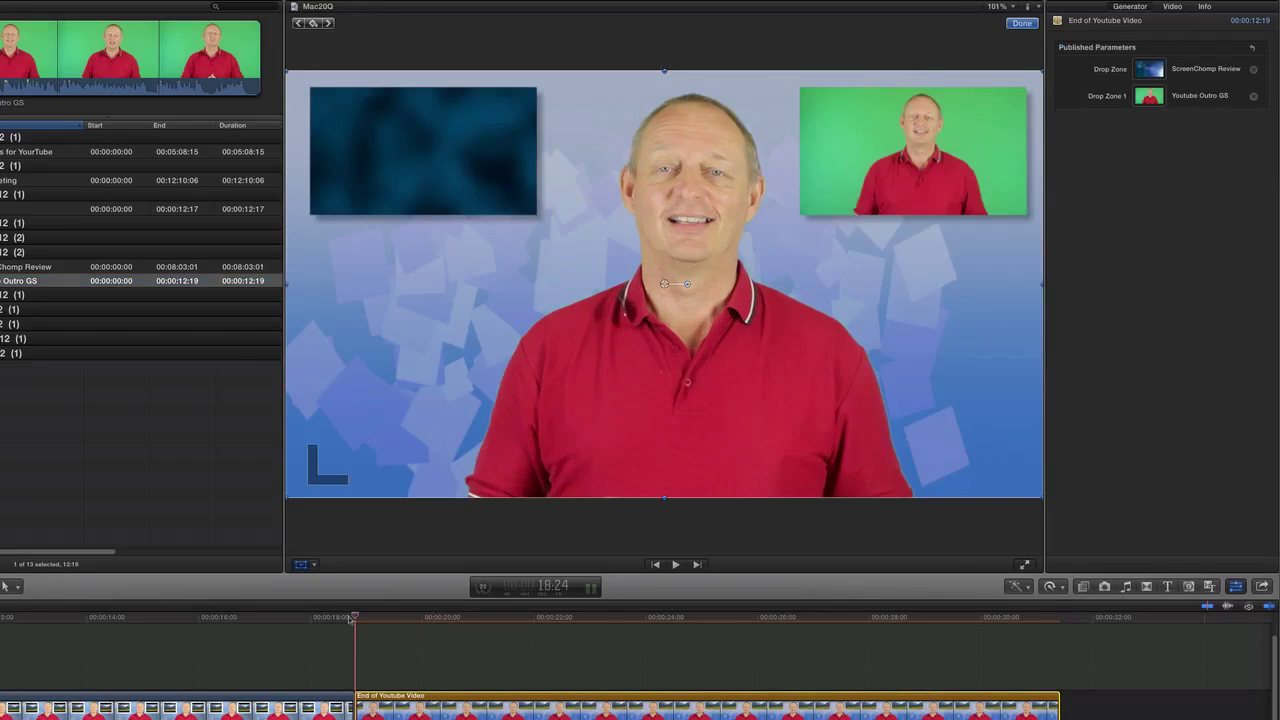
pyautogui.press('space')
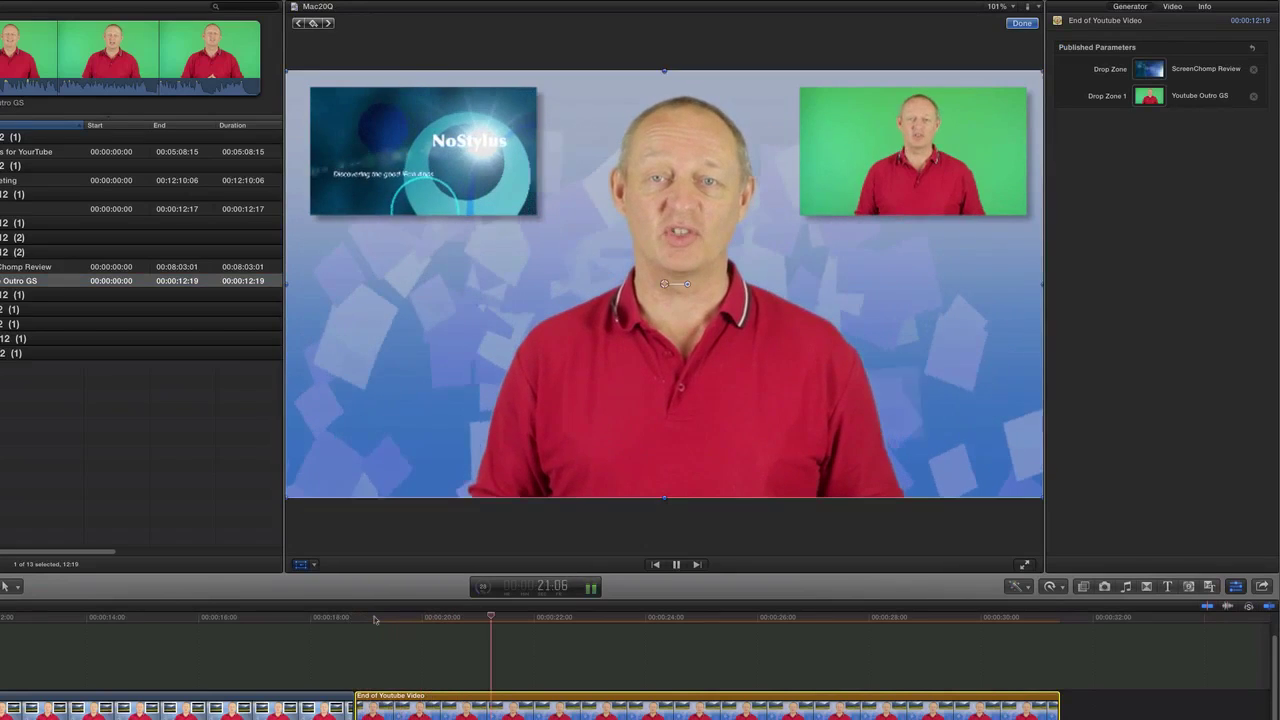
pyautogui.press('space')
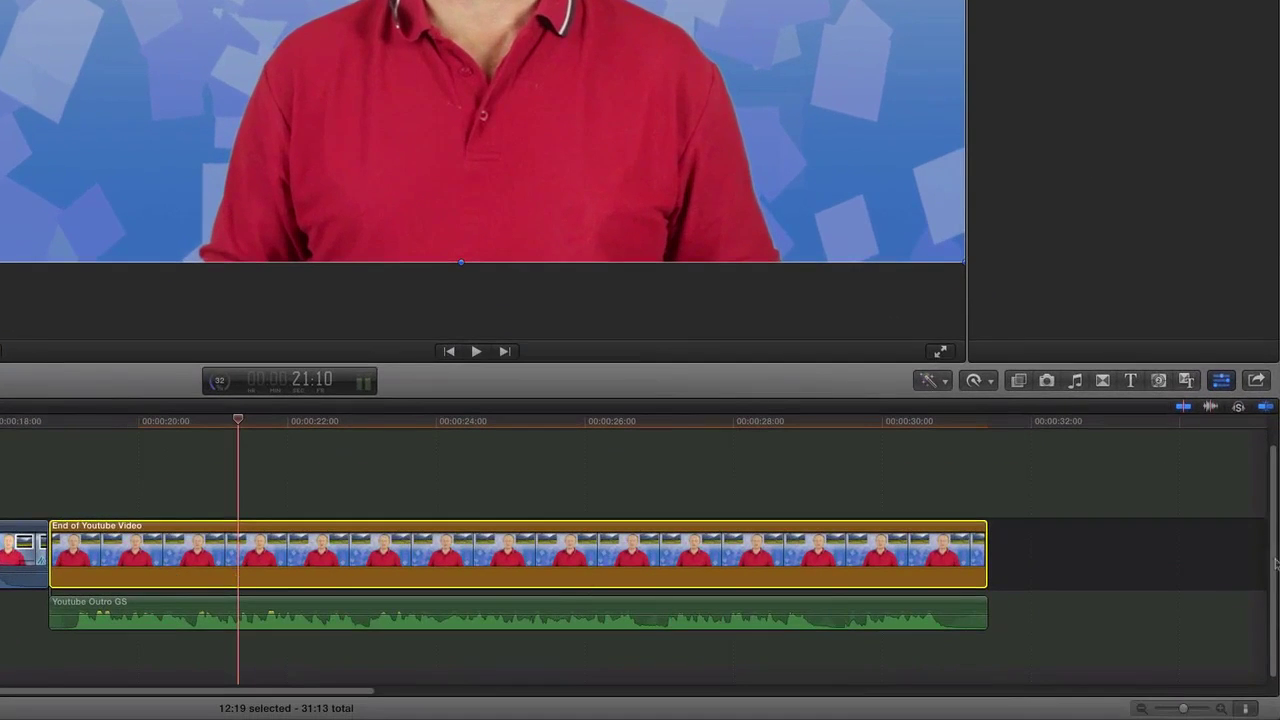
# Filter Generators to the amazing 1 theme and right-click Mac20Q End for YT
pyautogui.click(1186, 380)
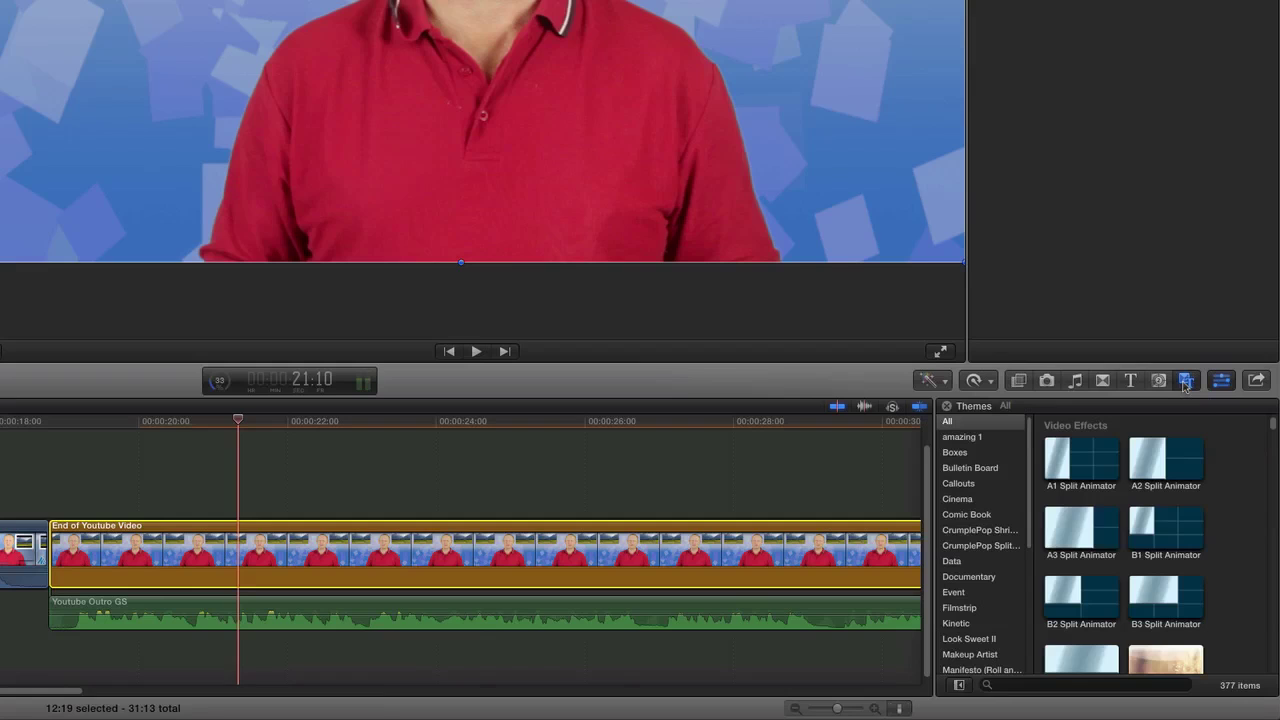
pyautogui.click(980, 437)
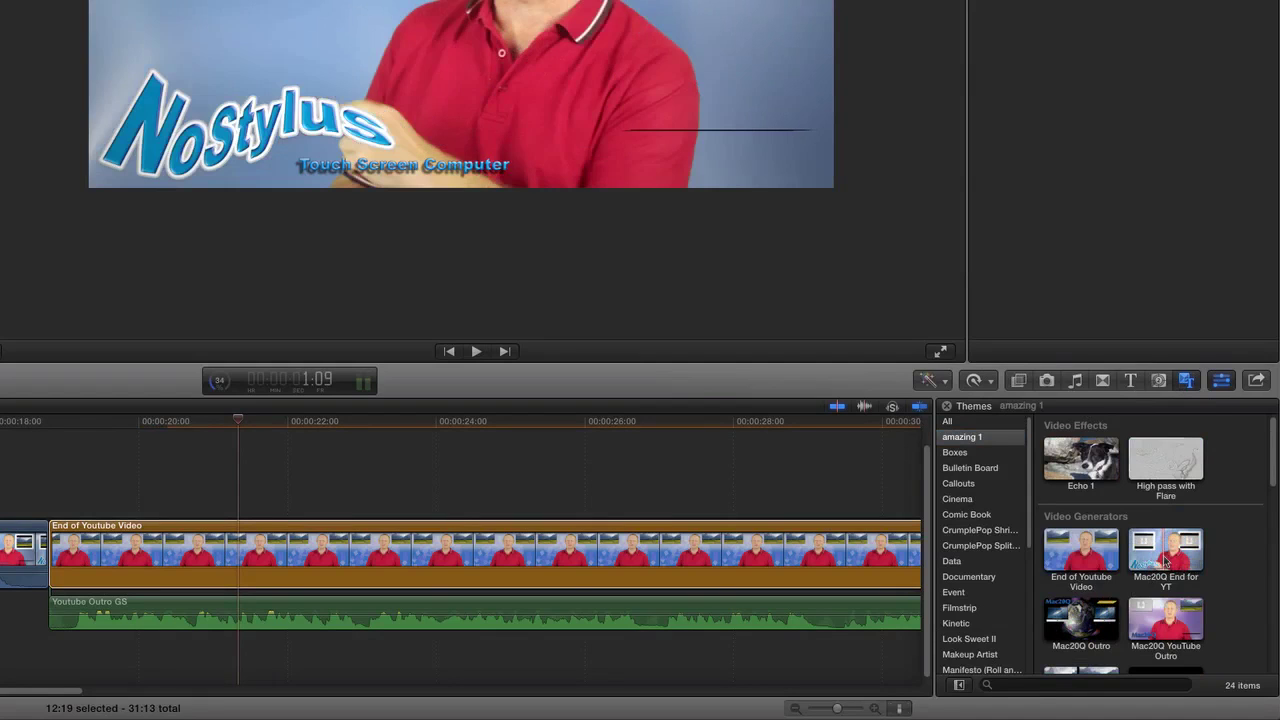
pyautogui.rightClick(1165, 563)
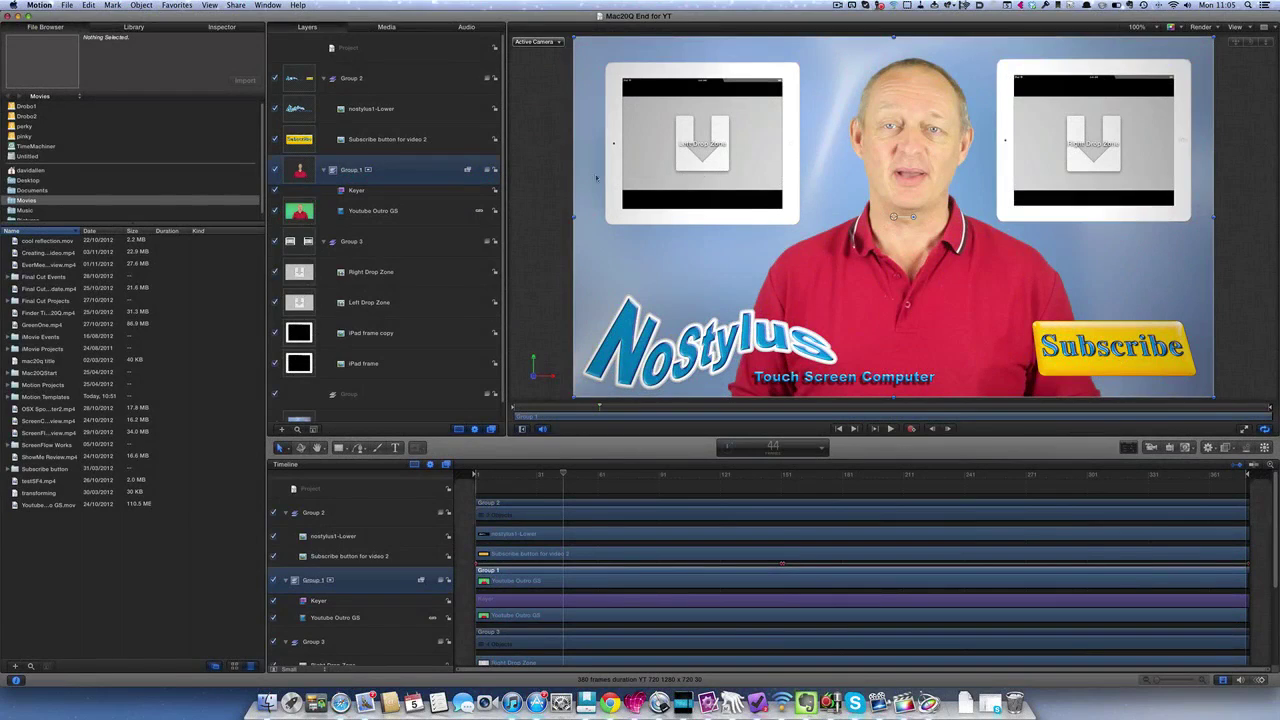
# Delete the Right Drop Zone and old left drop zone layers in Motion
pyautogui.click(406, 277)
pyautogui.press('Delete')
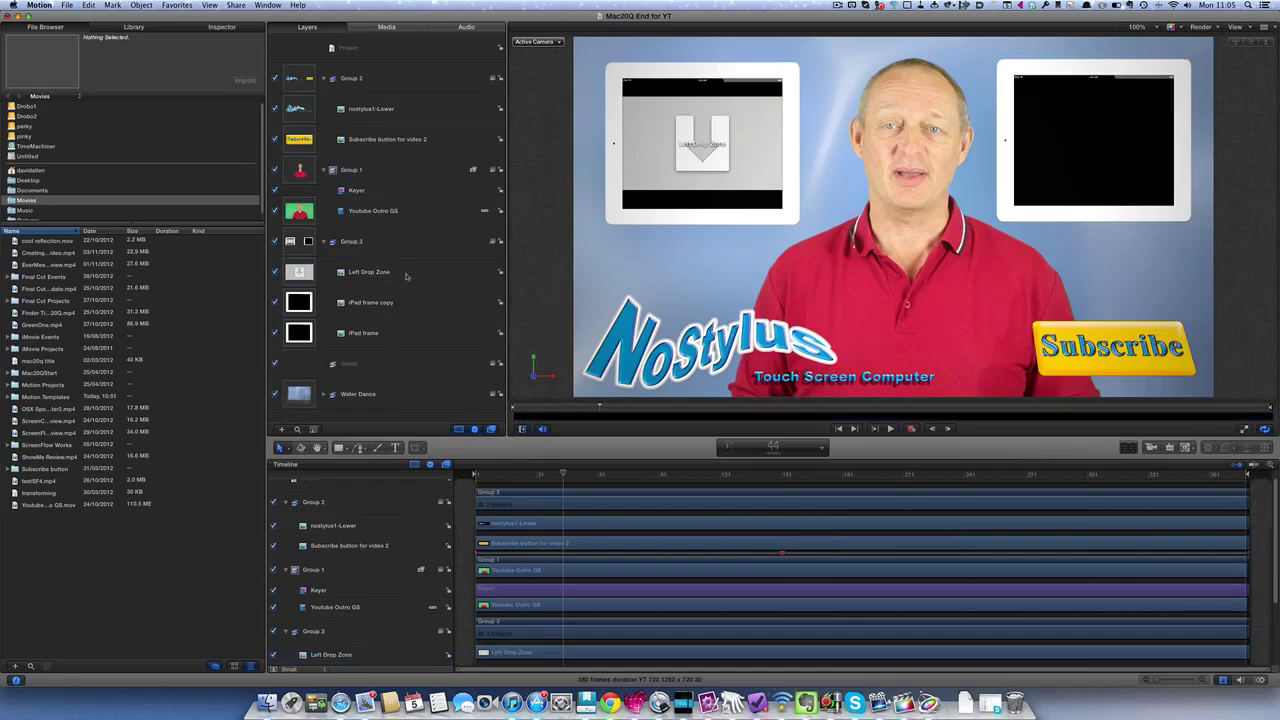
pyautogui.click(404, 278)
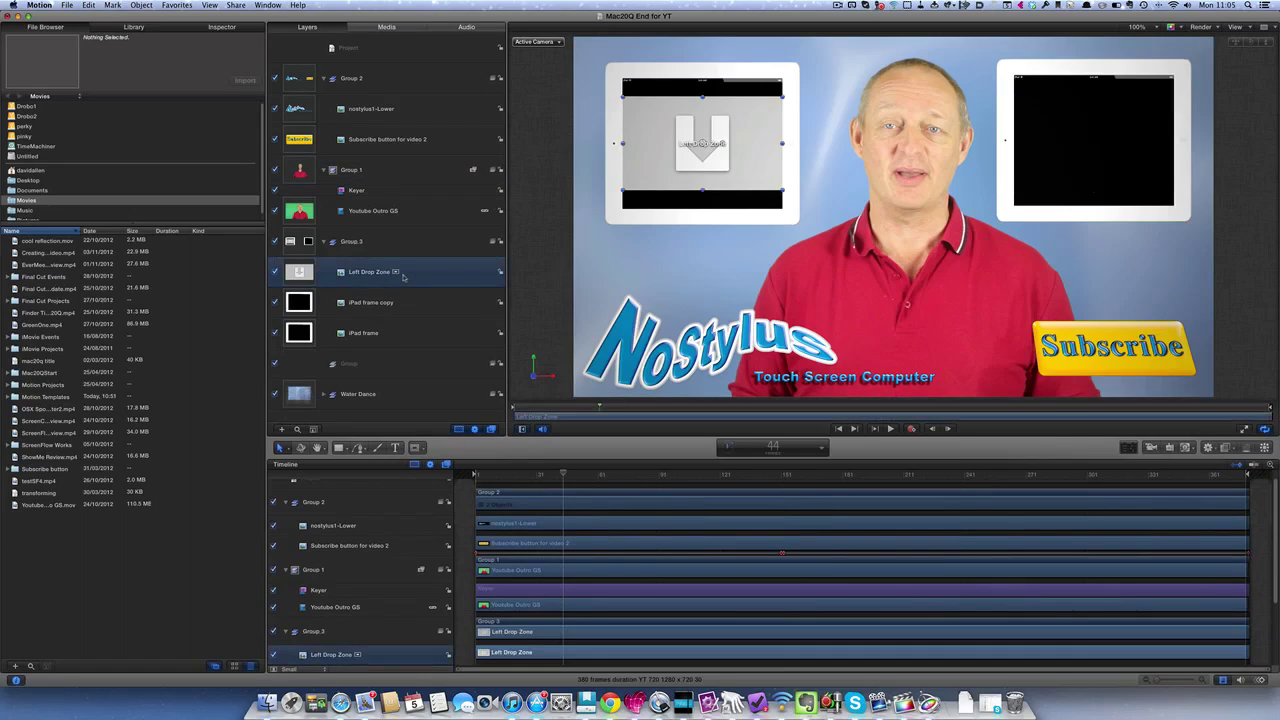
pyautogui.press('Delete')
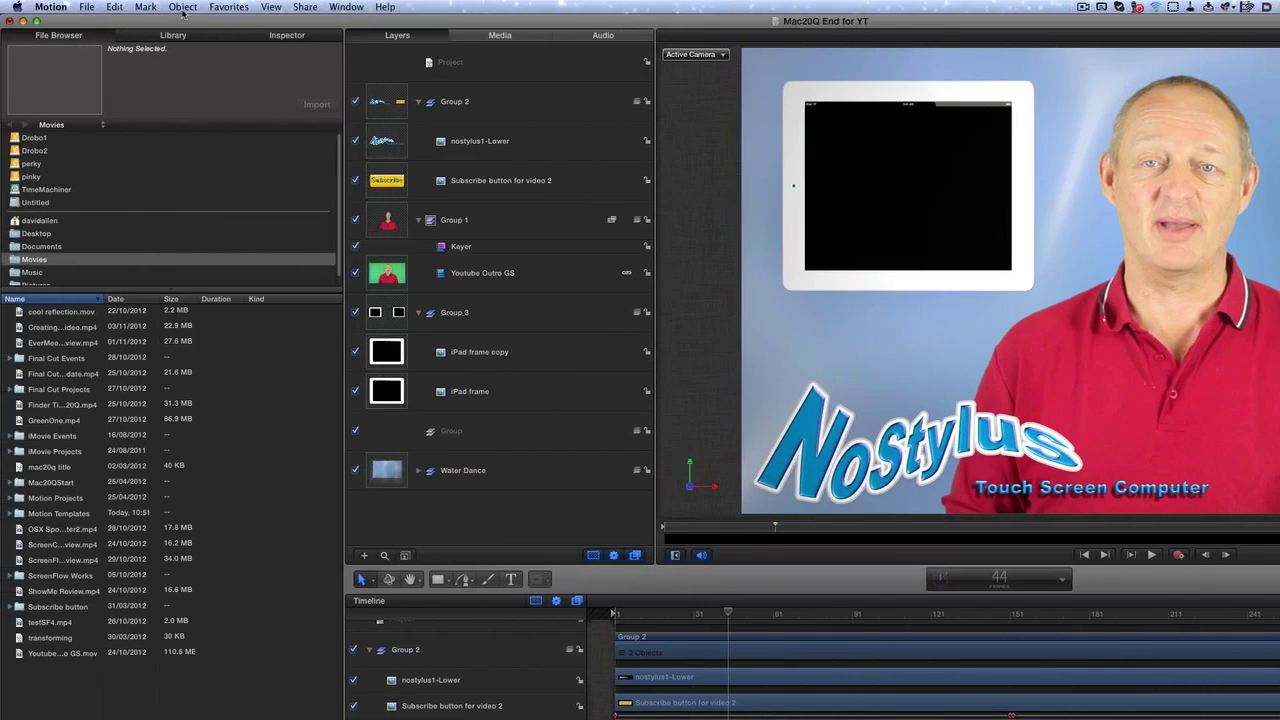
pyautogui.click(182, 8)
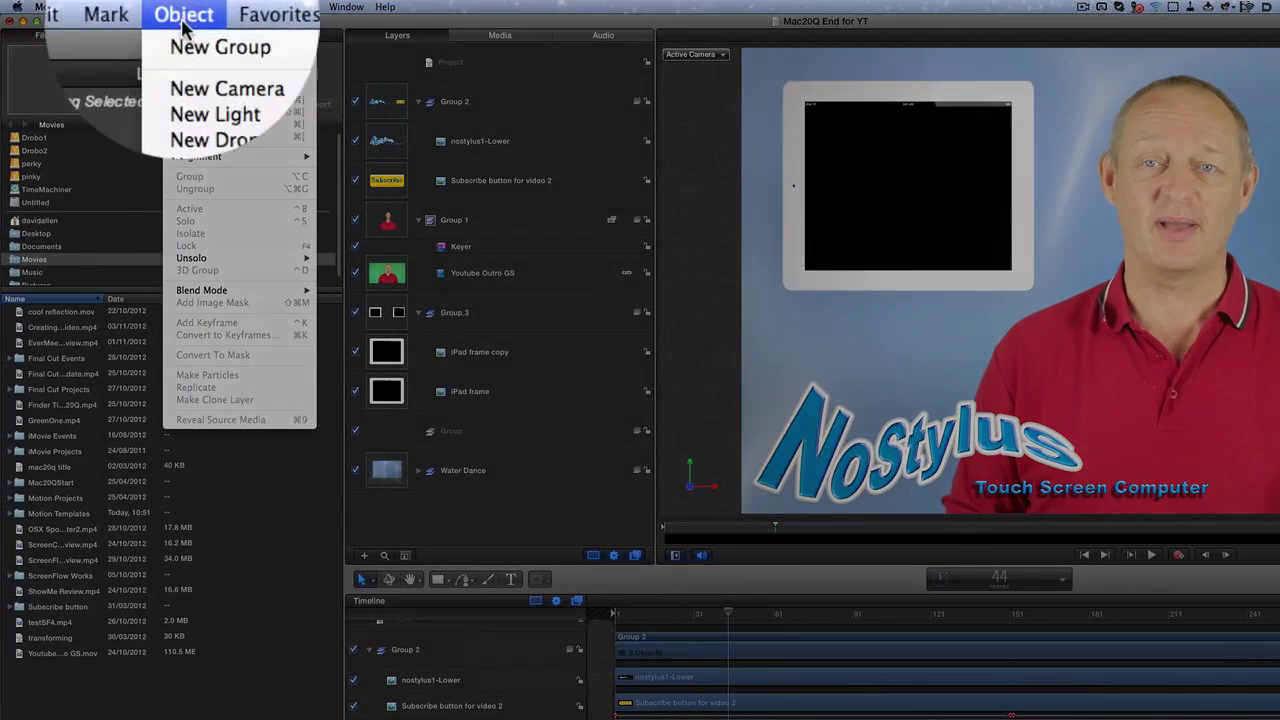
# Add a drop zone fitted over the left iPad screen, named 'Drop Zone left'
pyautogui.click(210, 134)
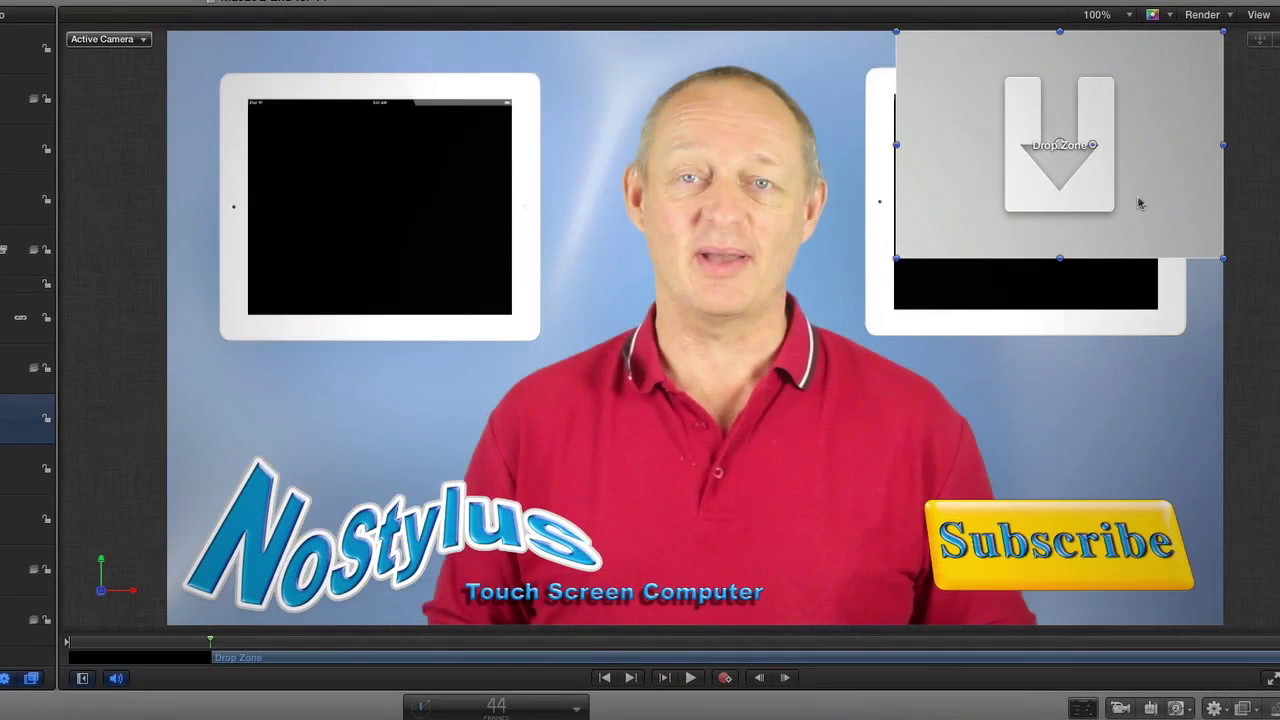
pyautogui.moveTo(1138, 203); pyautogui.dragTo(494, 212)
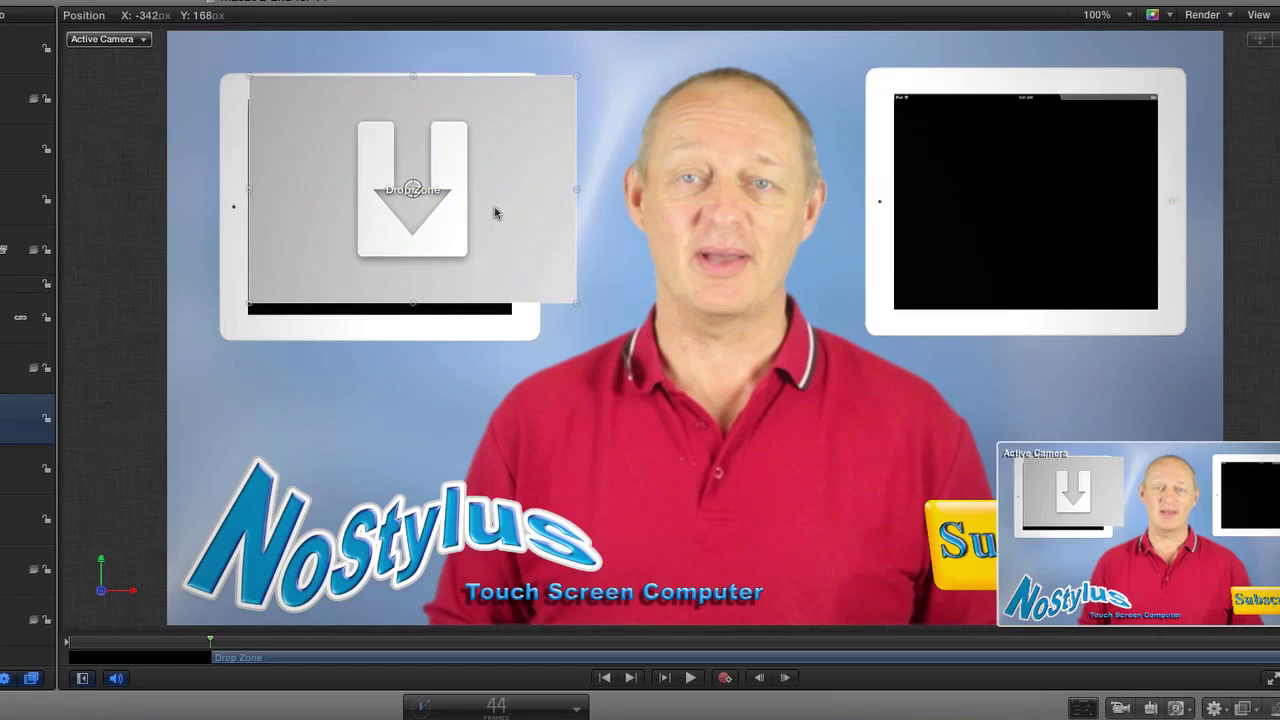
pyautogui.moveTo(494, 212); pyautogui.dragTo(492, 205)
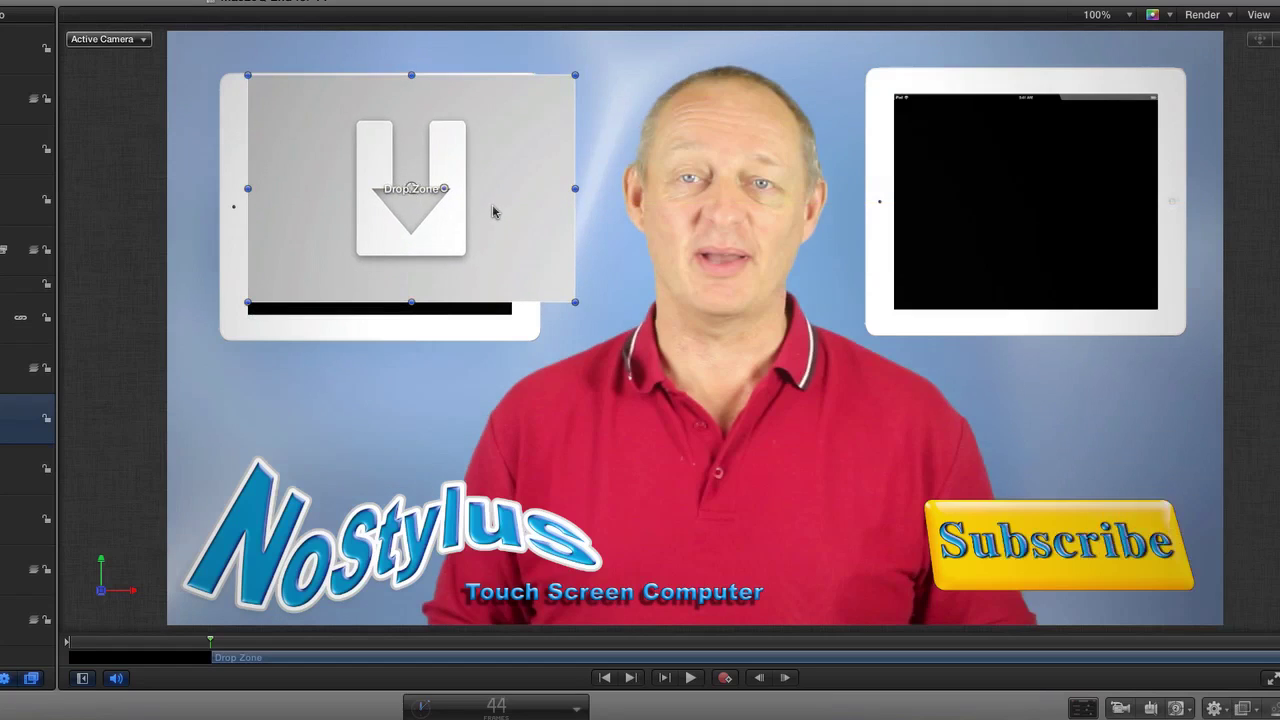
pyautogui.moveTo(576, 75); pyautogui.dragTo(507, 122)
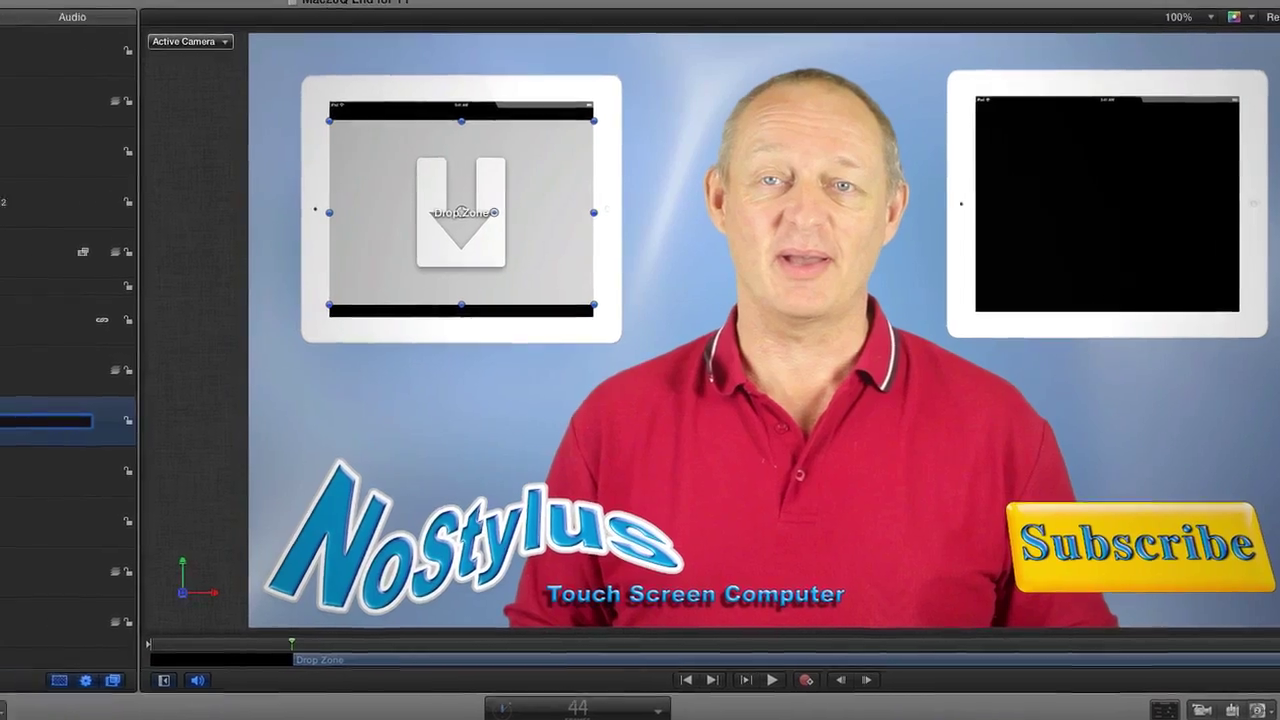
pyautogui.write('left')
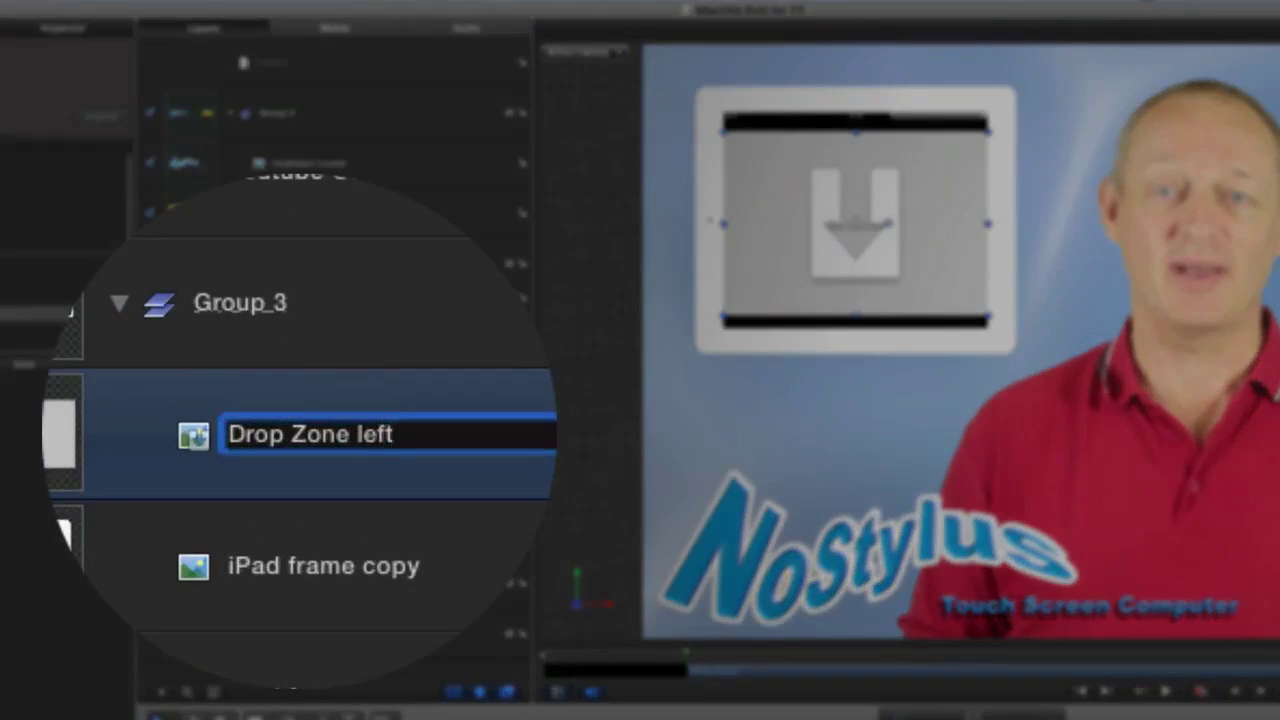
pyautogui.press('Return')
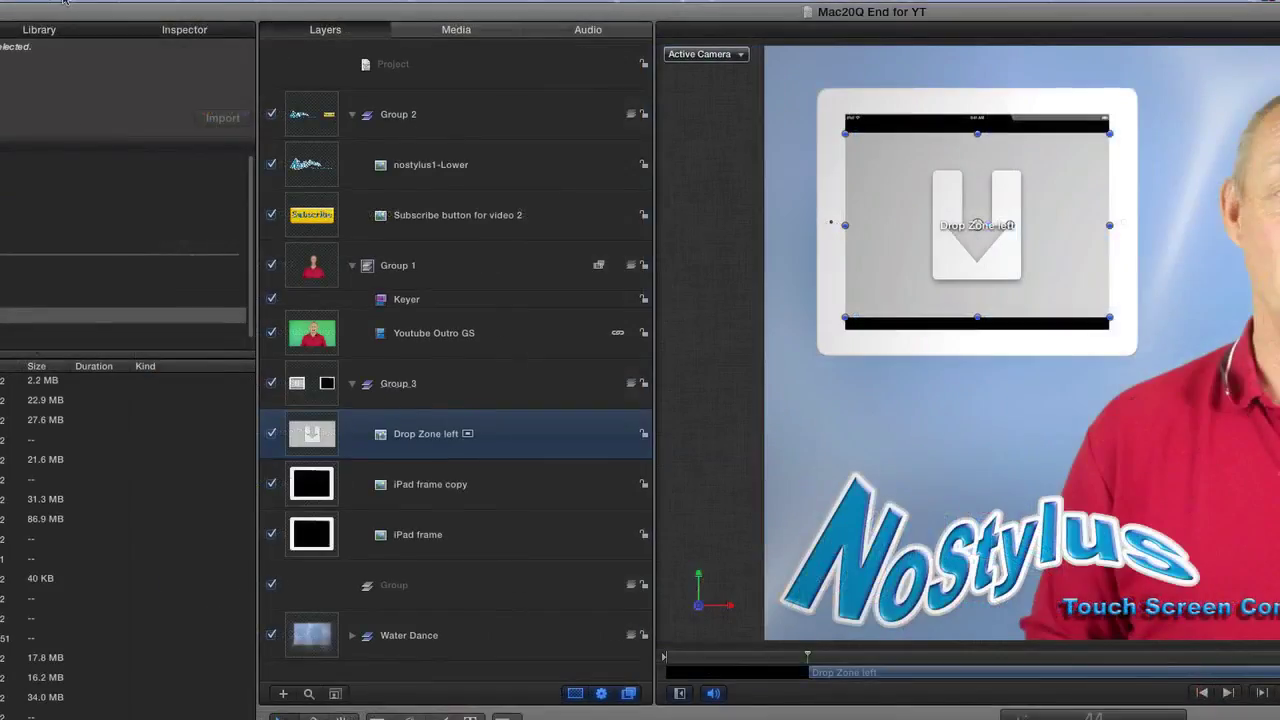
pyautogui.click(66, 3)
# Add a second drop zone, scaled down and placed inside the right iPad screen
pyautogui.click(90, 70)
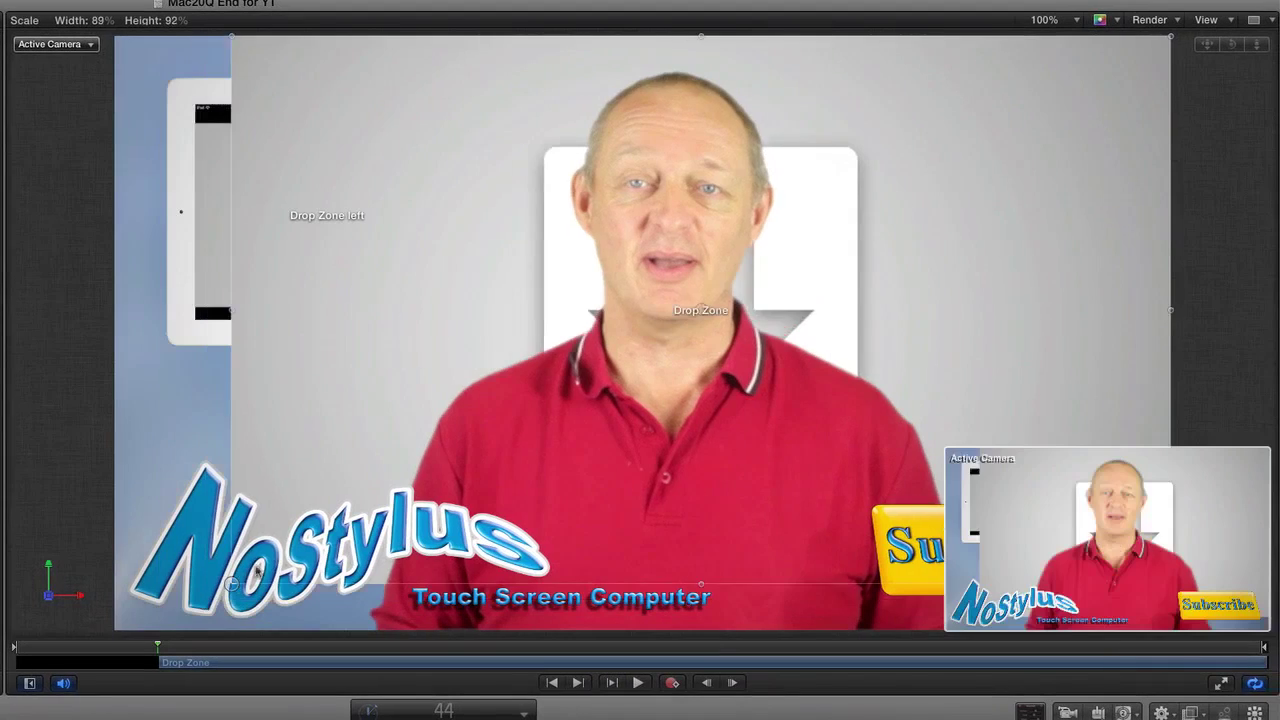
pyautogui.moveTo(701, 583)
pyautogui.mouseDown()
pyautogui.moveTo(920, 340)
pyautogui.moveTo(1071, 212)
pyautogui.mouseUp()
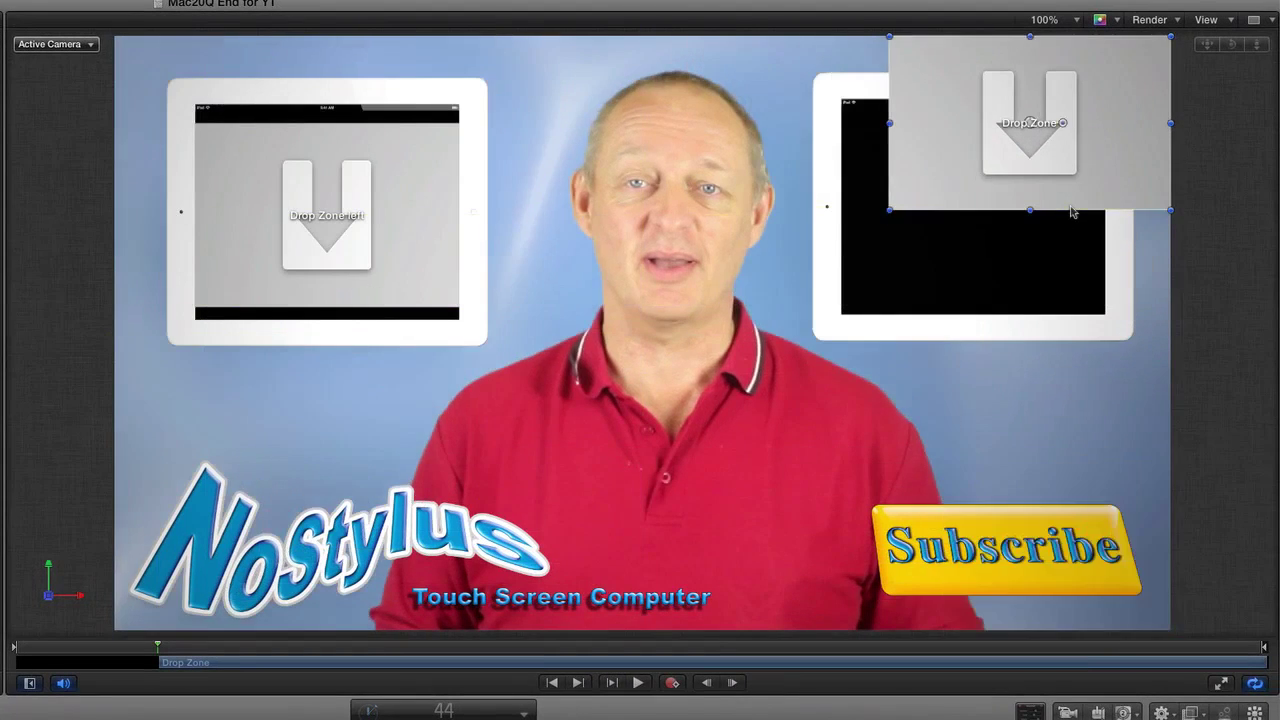
pyautogui.moveTo(1072, 165); pyautogui.dragTo(1025, 250)
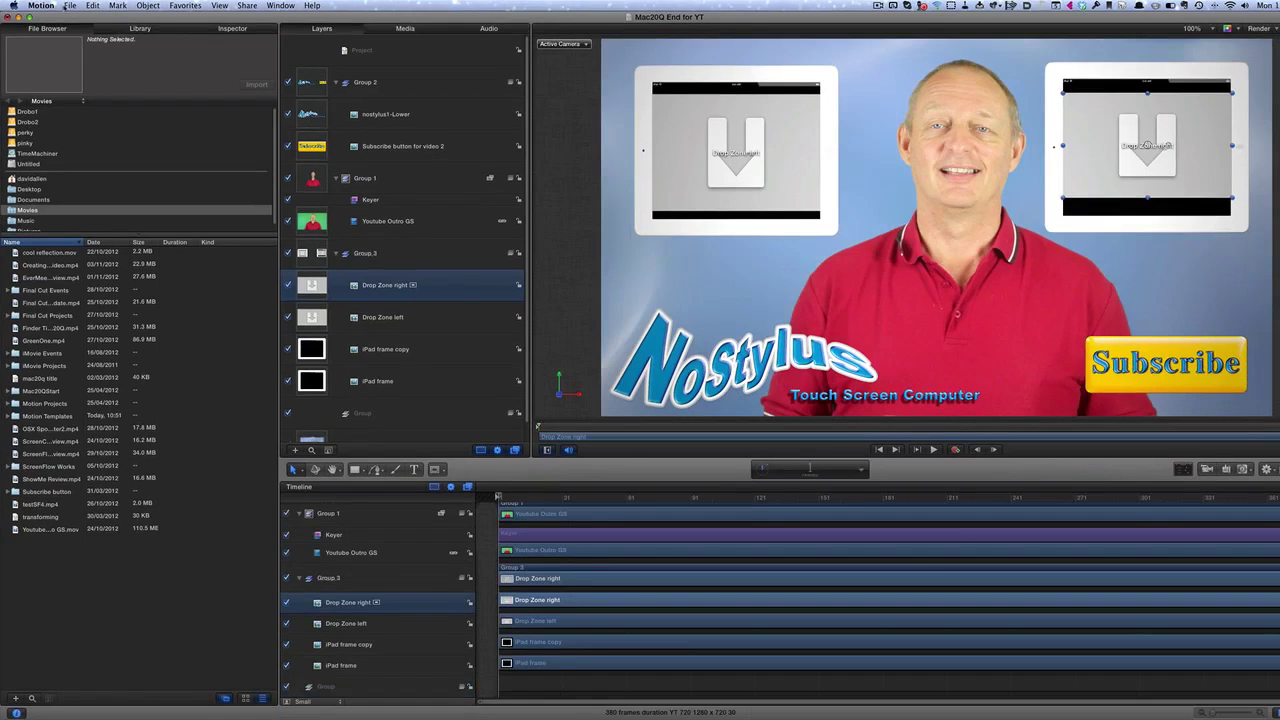
# Save the Motion project and switch back to Final Cut Pro X
pyautogui.click(69, 6)
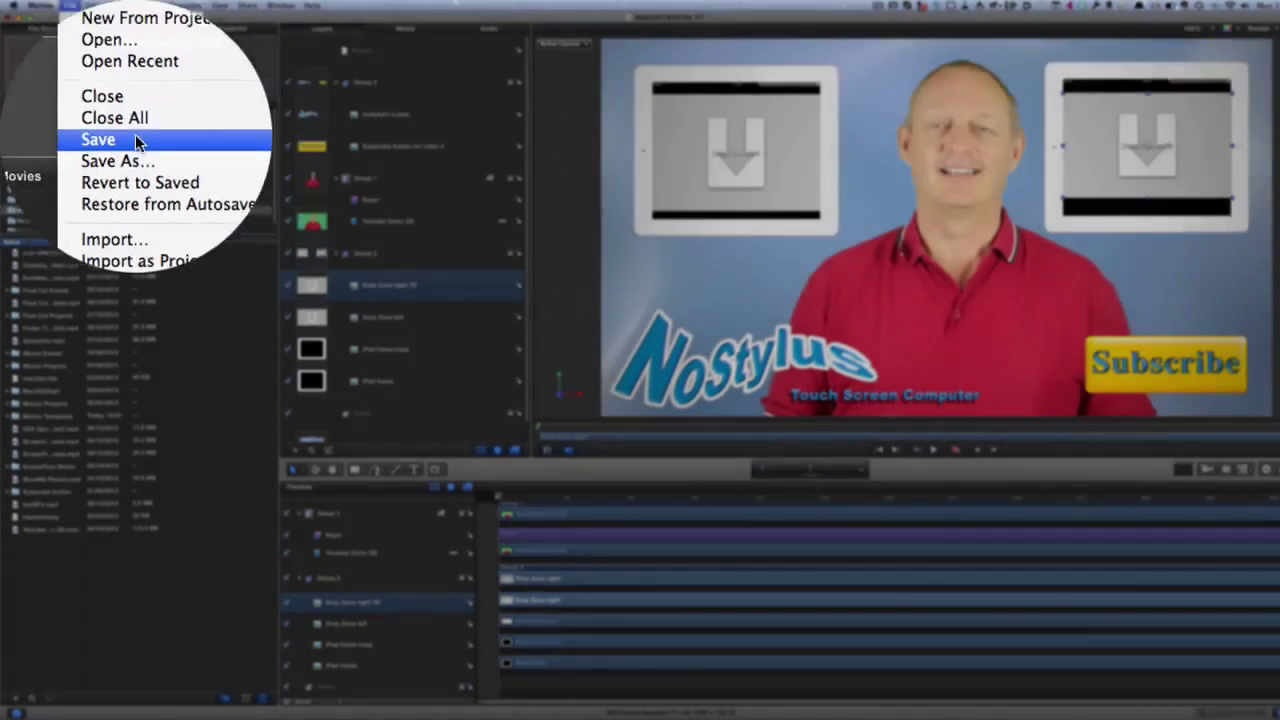
pyautogui.click(137, 134)
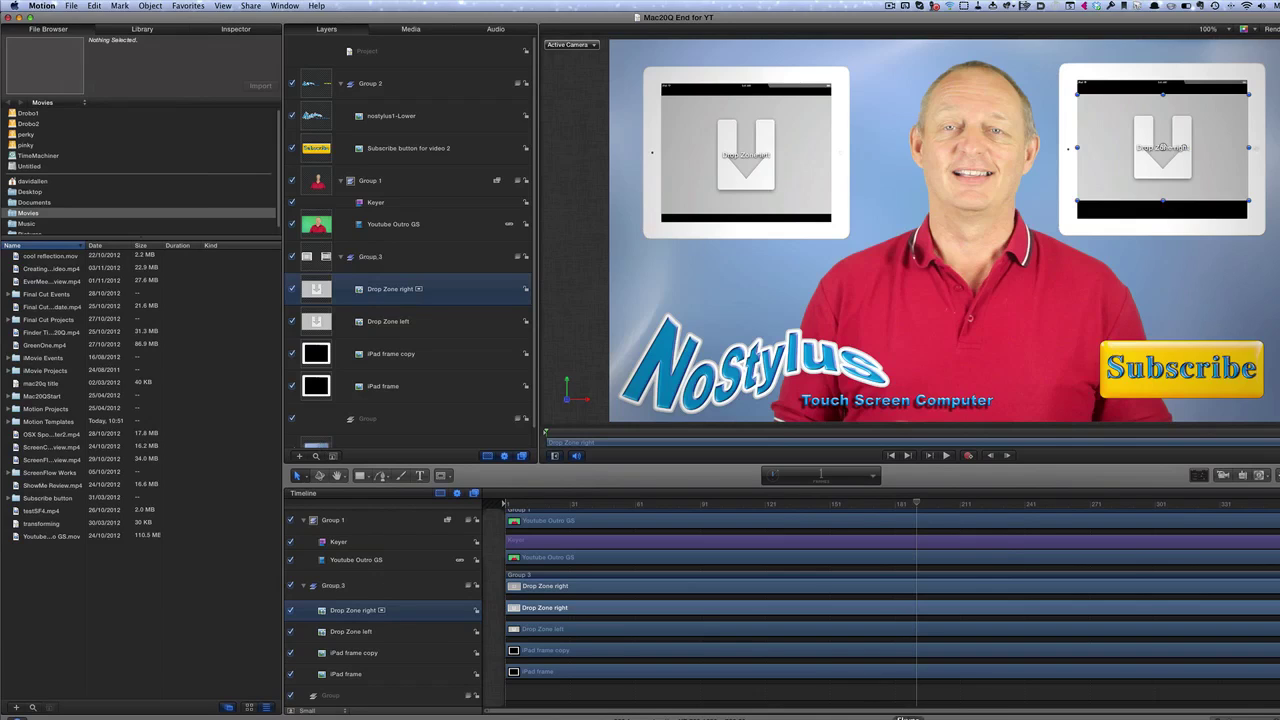
pyautogui.click(960, 715)
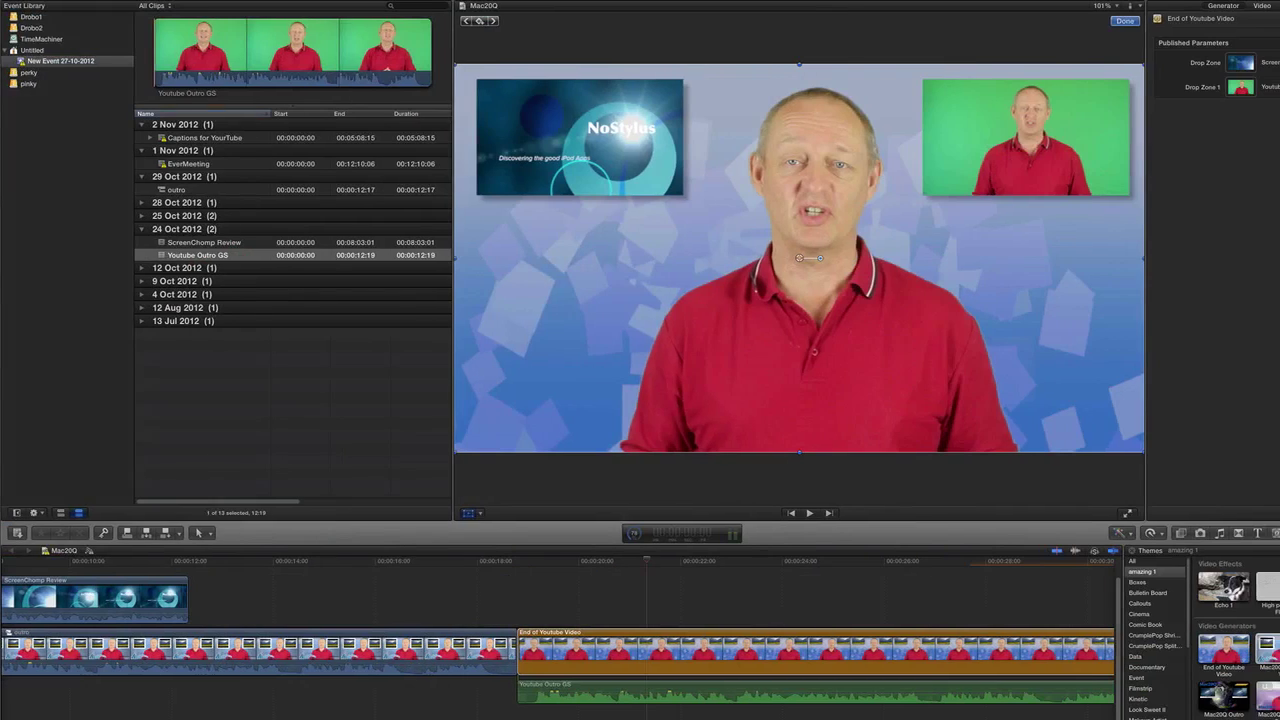
# Delete the old end-screen clip and place Mac20Q End for YT on the timeline
pyautogui.hscroll(5, 474, 550)
pyautogui.hscroll(1, 466, 548)
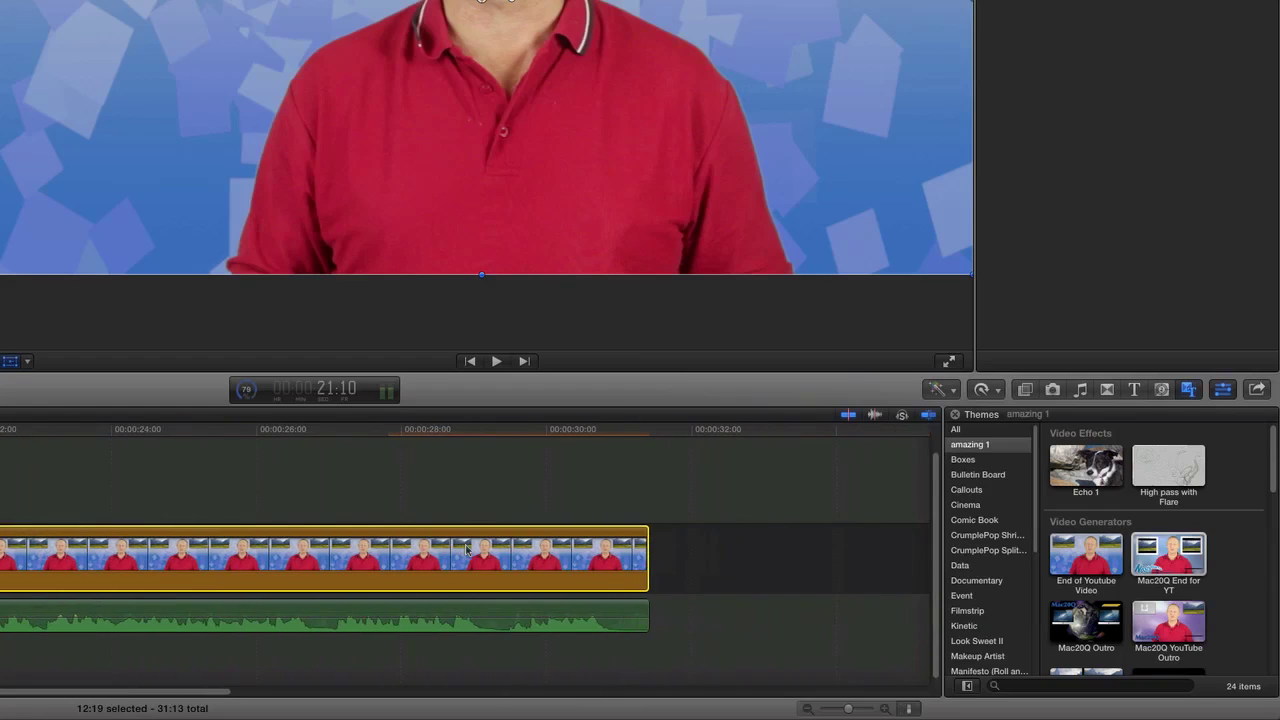
pyautogui.press('Delete')
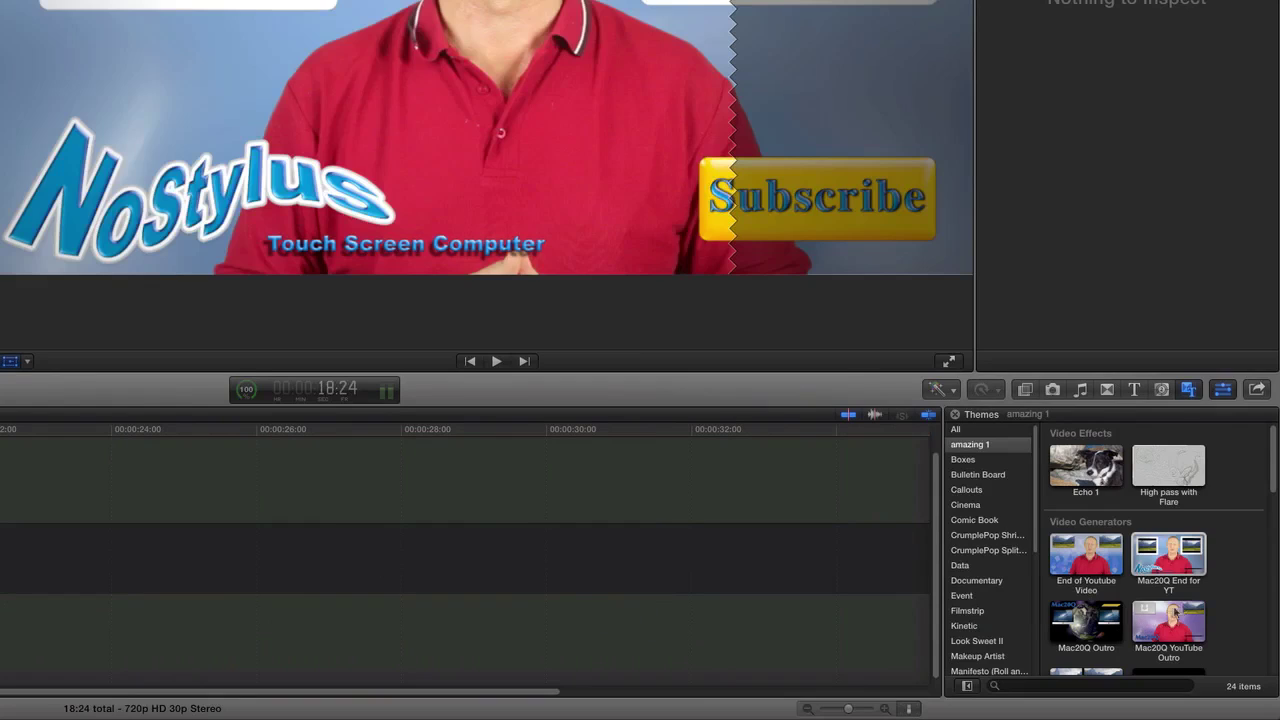
pyautogui.click(1165, 560)
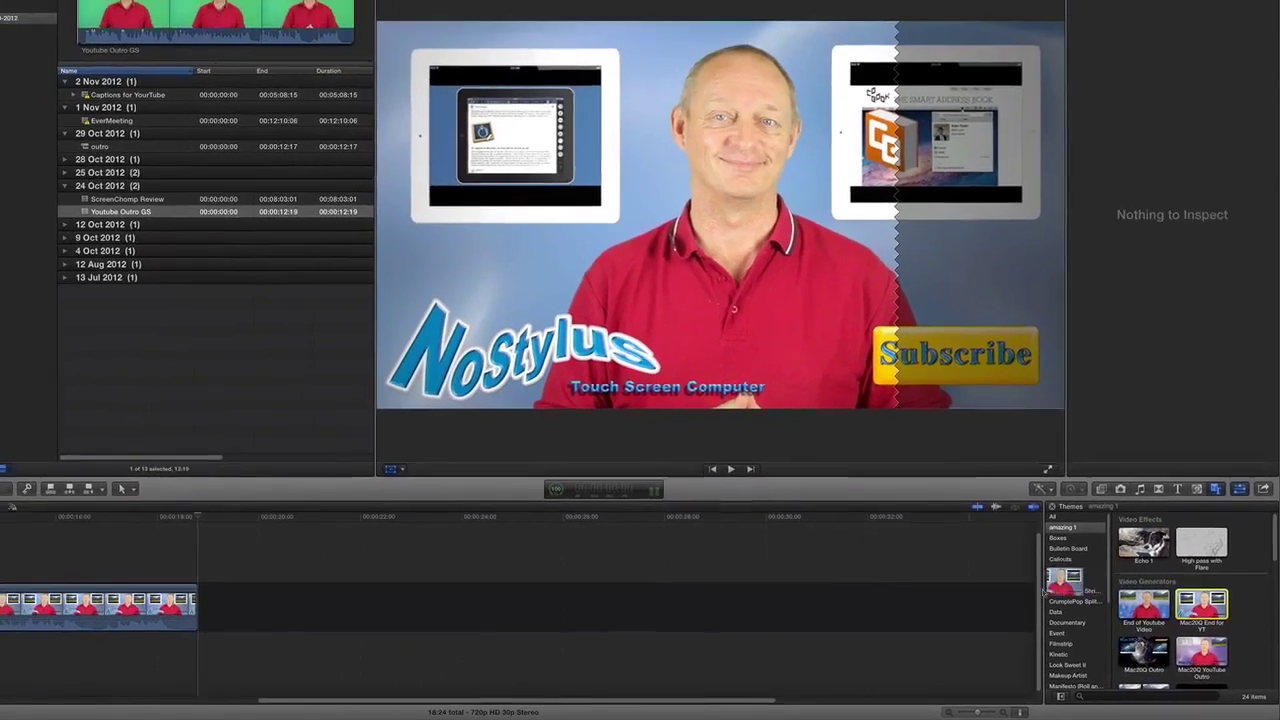
pyautogui.moveTo(1038, 485)
pyautogui.mouseDown()
pyautogui.moveTo(917, 612)
pyautogui.moveTo(222, 612)
pyautogui.mouseUp()
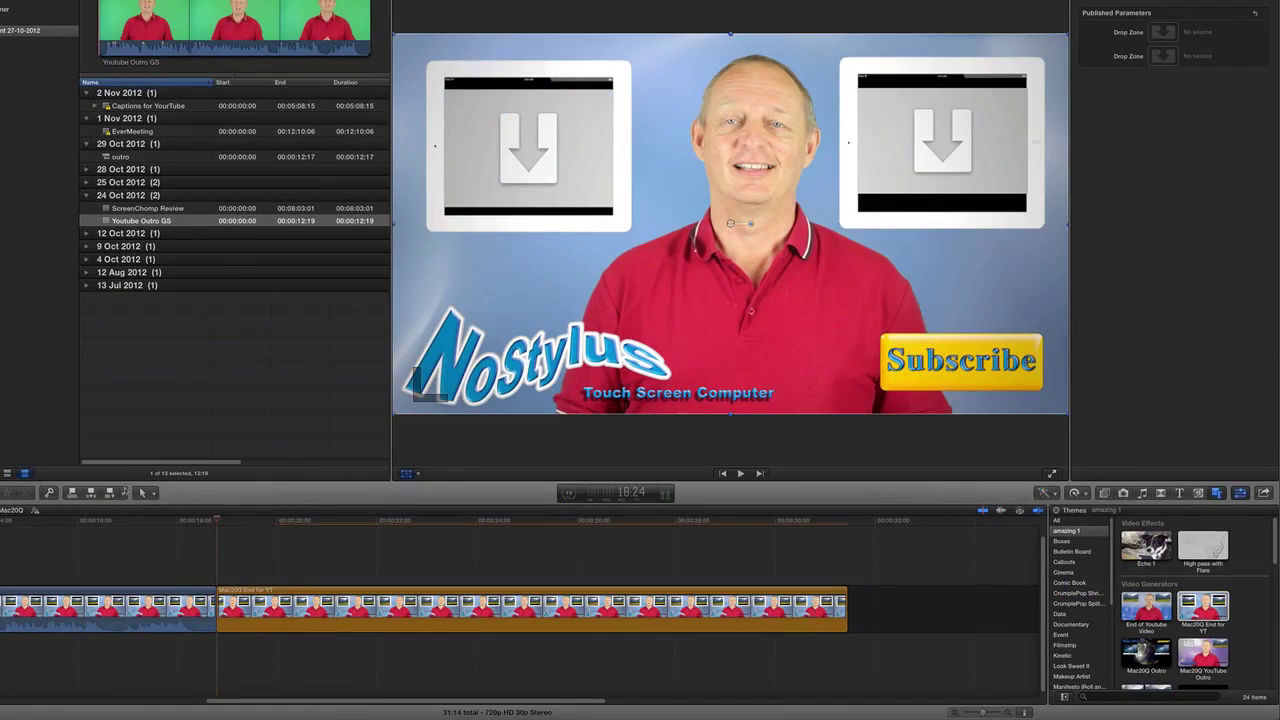
# Connect the Youtube Outro GS clip below the Mac20Q End for YT generator in the timeline
pyautogui.click(176, 221)
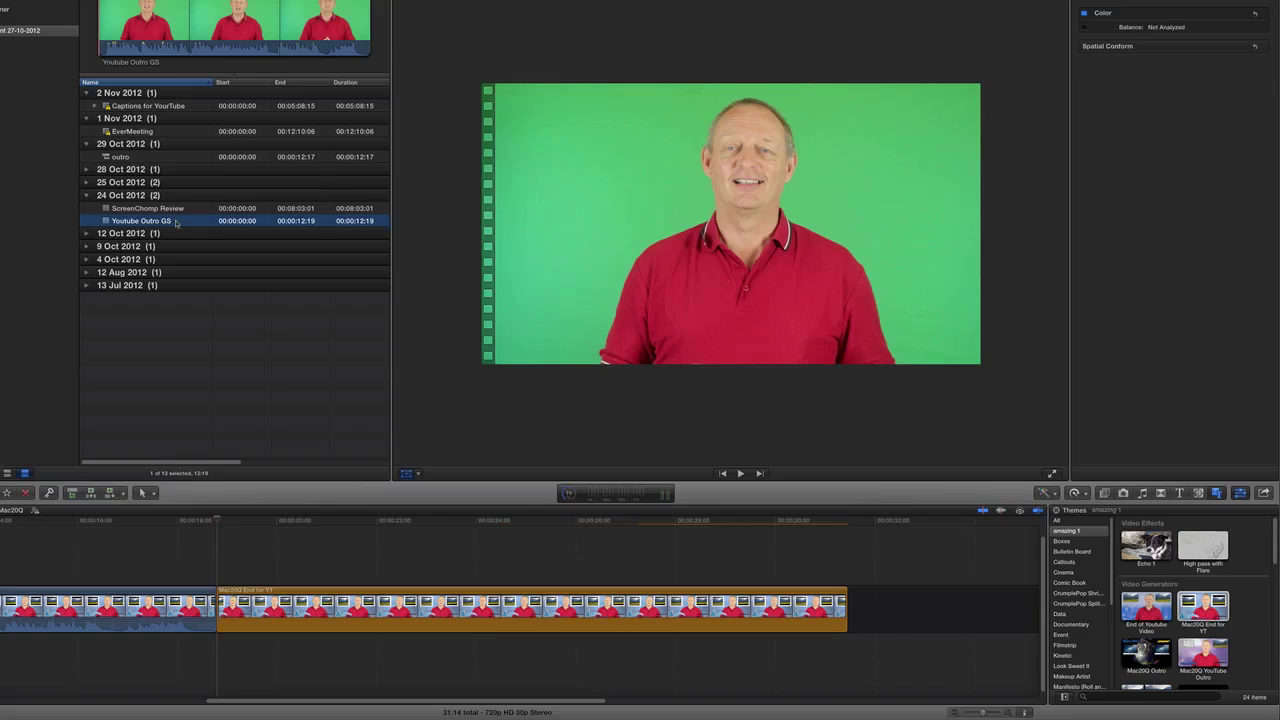
pyautogui.moveTo(176, 222)
pyautogui.mouseDown()
pyautogui.moveTo(235, 623)
pyautogui.moveTo(221, 650)
pyautogui.mouseUp()
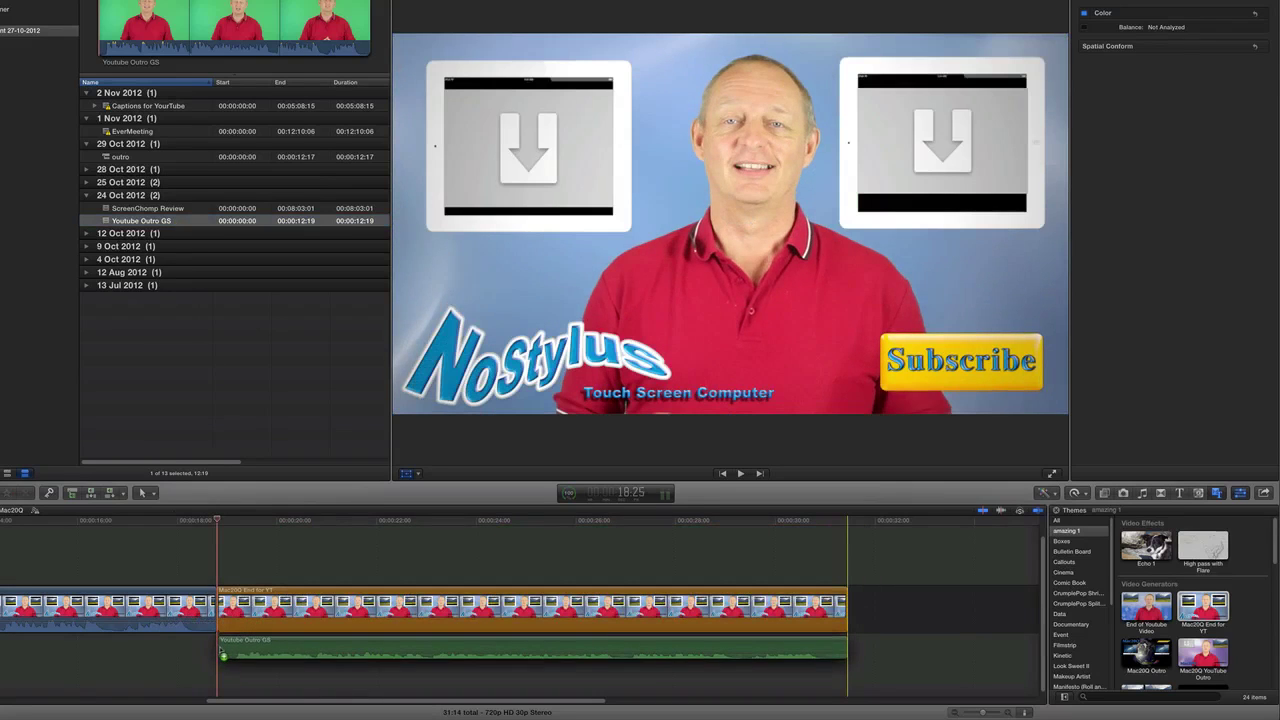
pyautogui.click(283, 645)
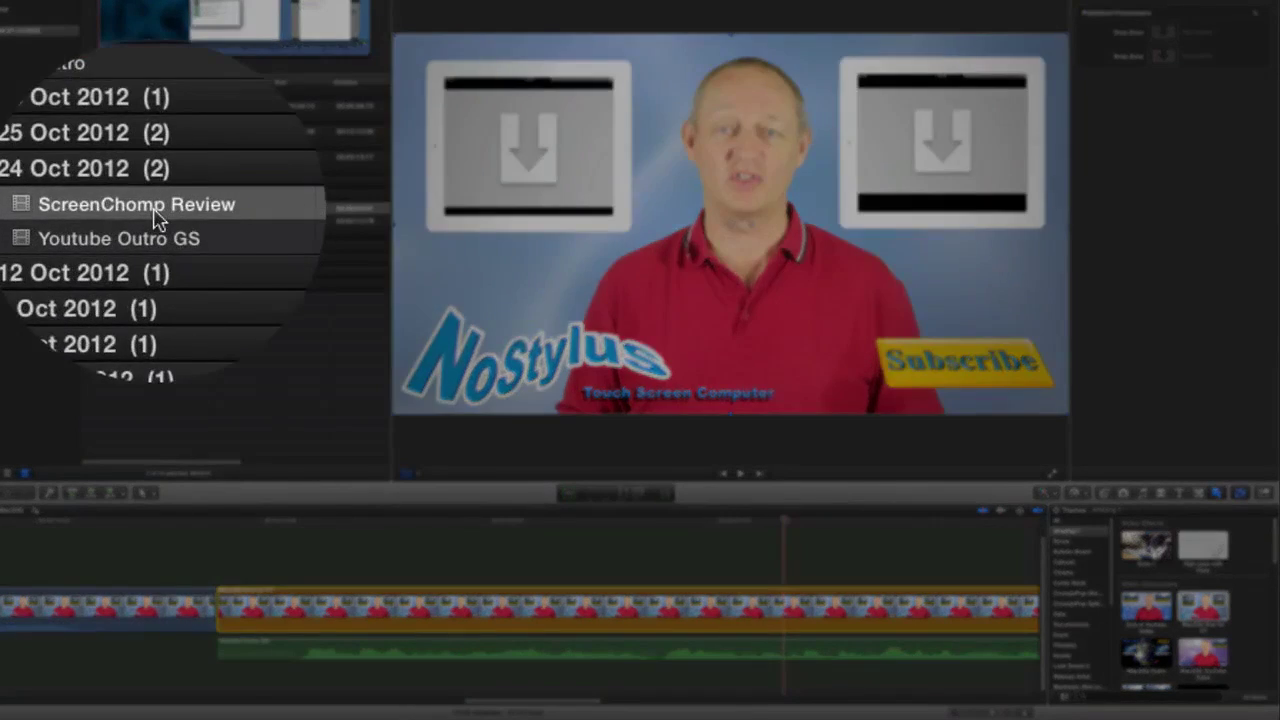
# Drop ScreenChomp Review into the first drop zone, then reselect the end-screen generator
pyautogui.moveTo(157, 219); pyautogui.dragTo(1110, 148)
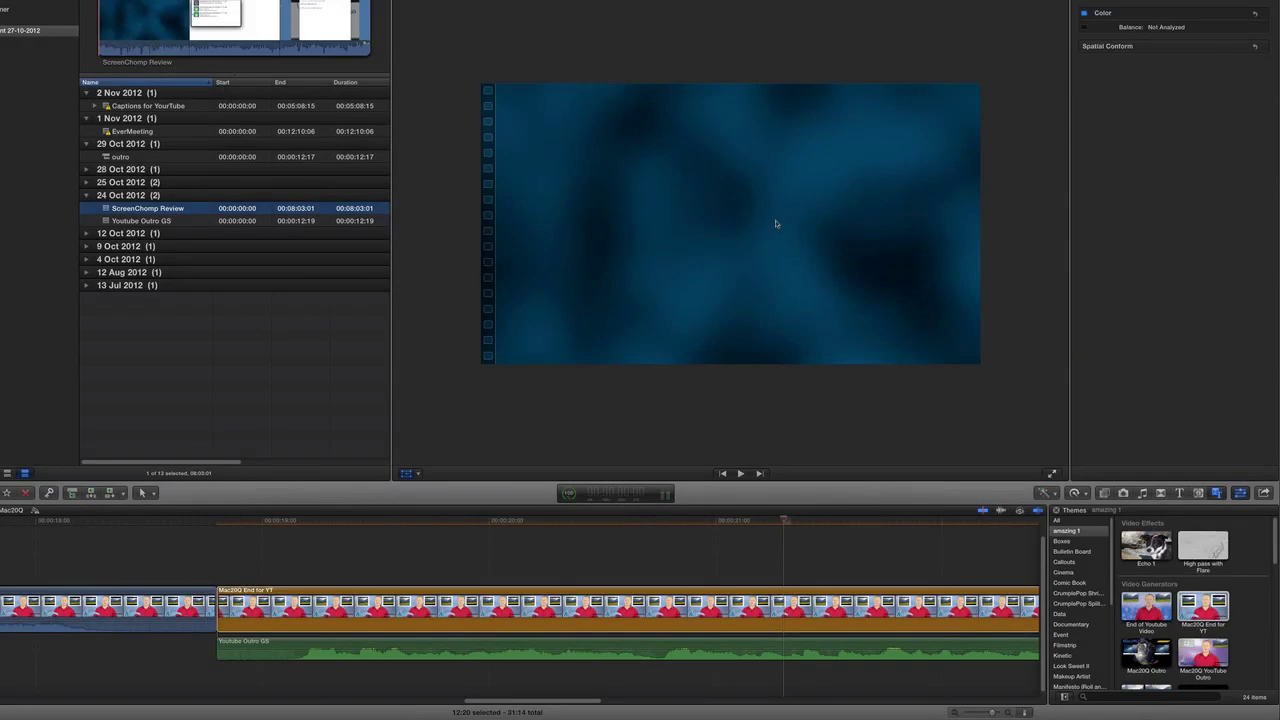
pyautogui.click(233, 606)
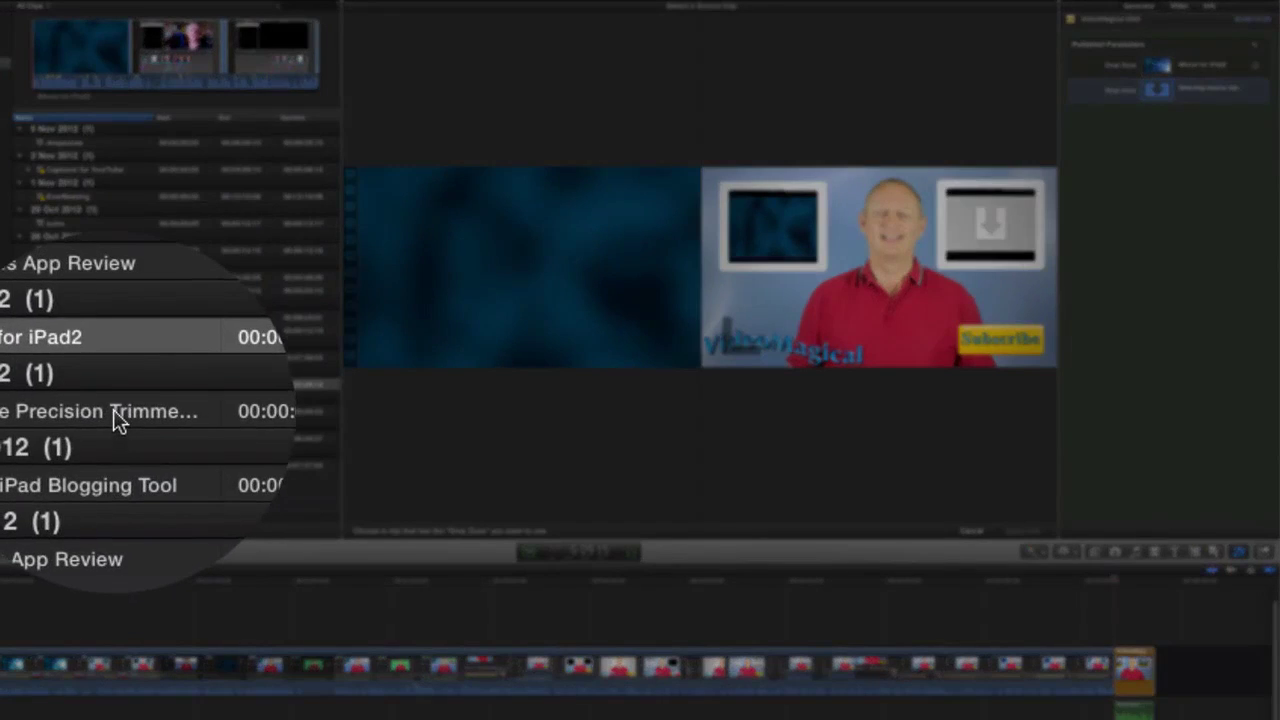
# Apply the Daedalus App Review clip to the second drop zone
pyautogui.click(113, 411)
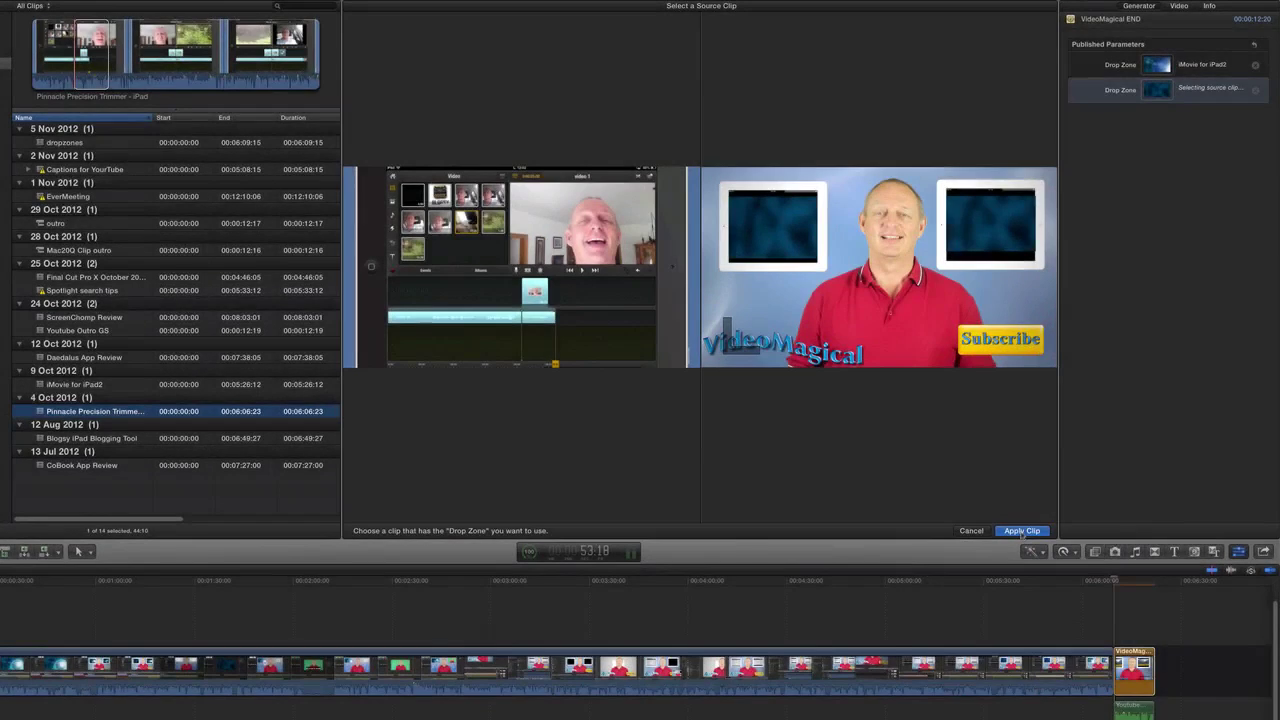
pyautogui.click(1022, 532)
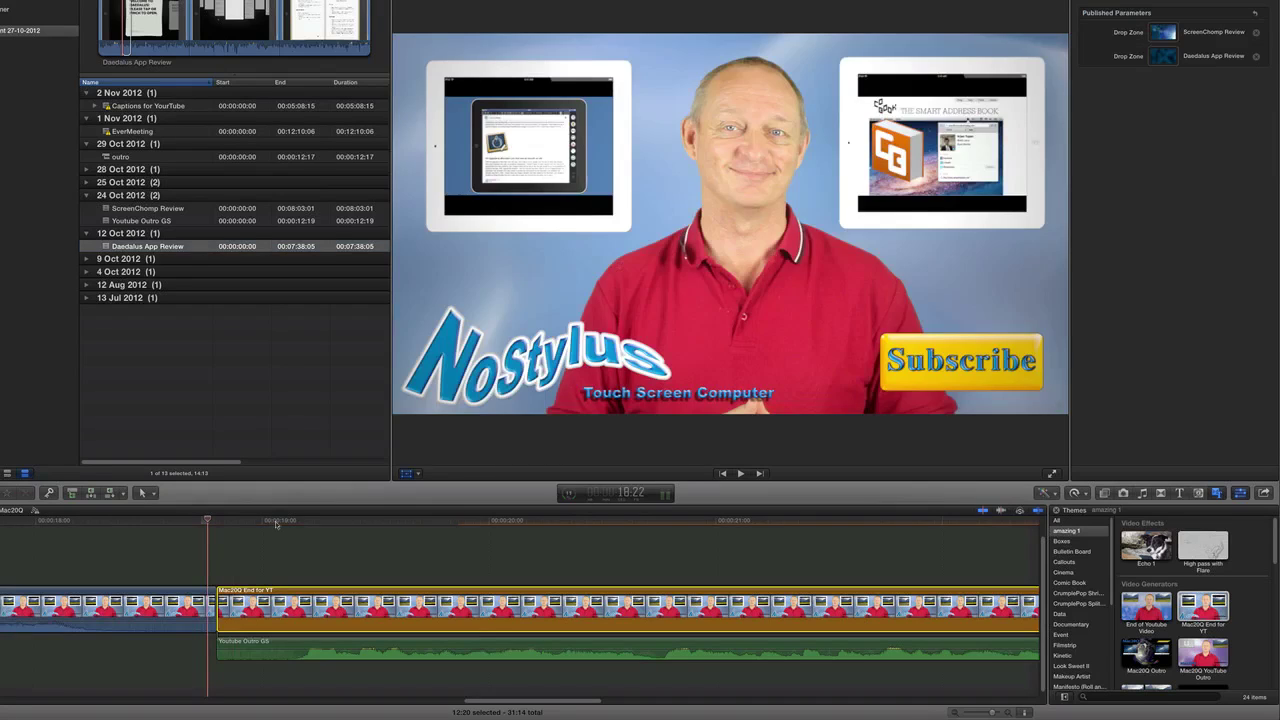
pyautogui.click(277, 521)
pyautogui.moveTo(277, 521); pyautogui.dragTo(278, 521)
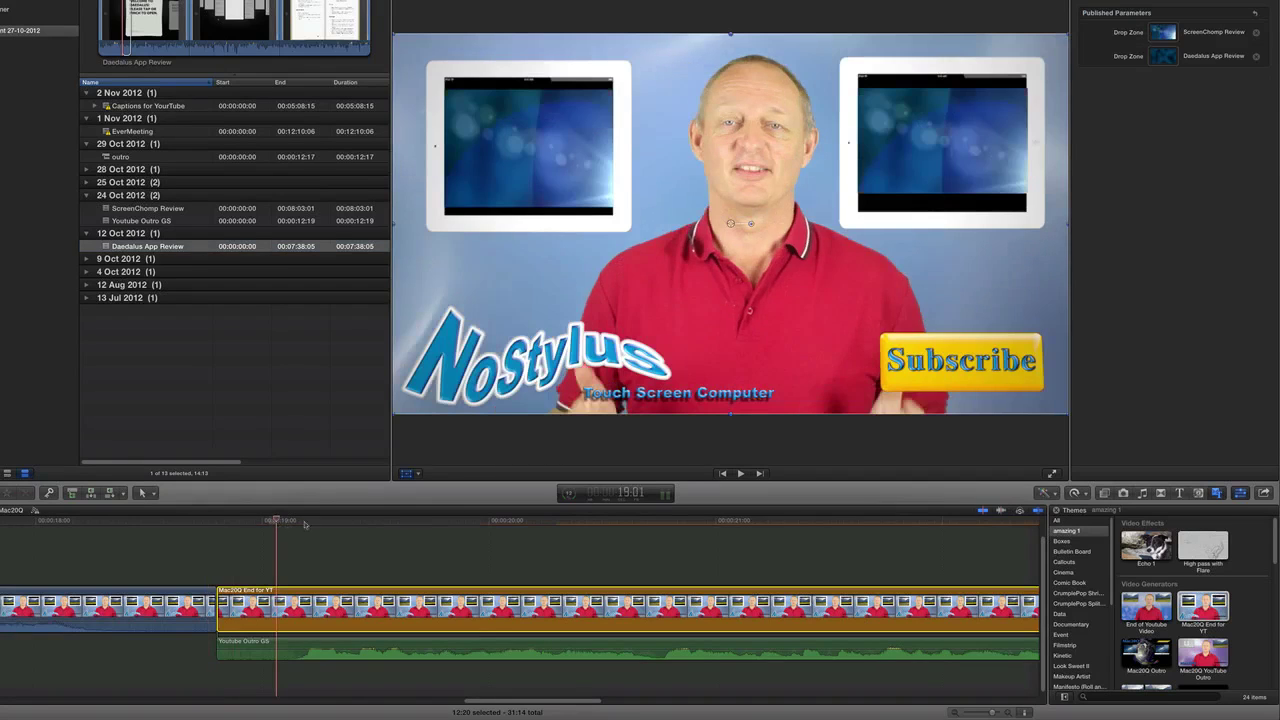
pyautogui.click(422, 522)
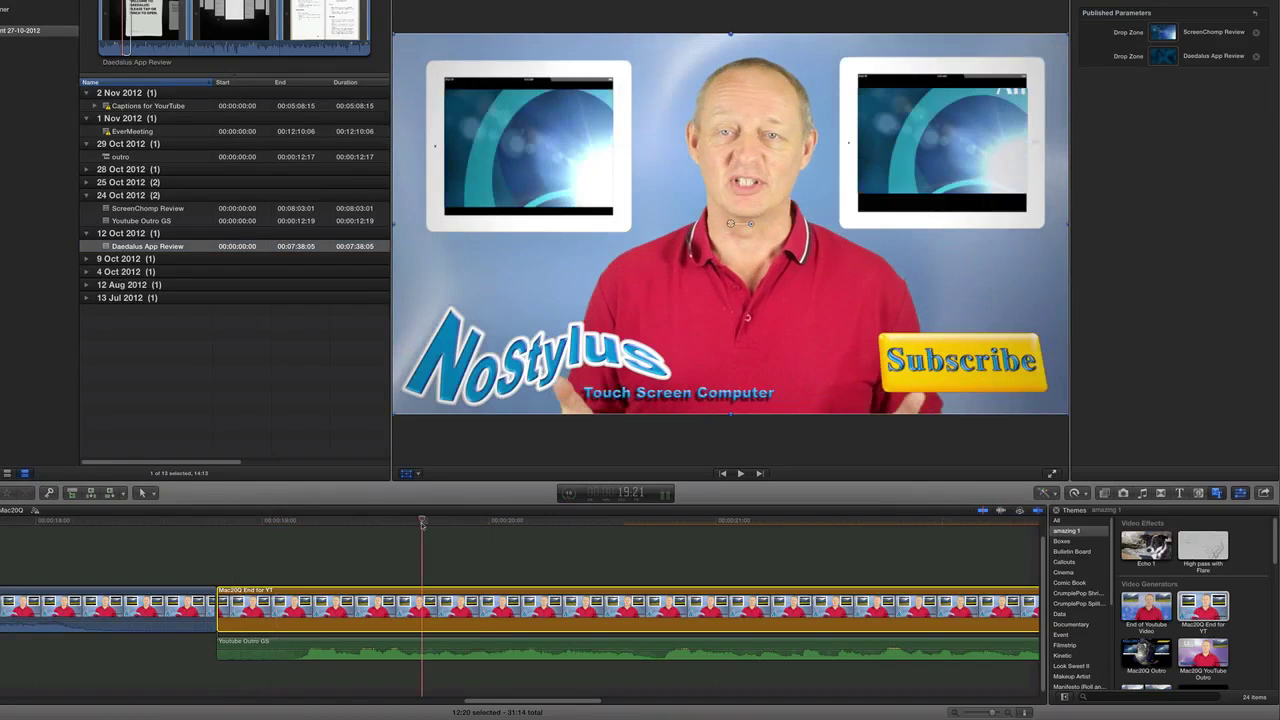
pyautogui.click(739, 521)
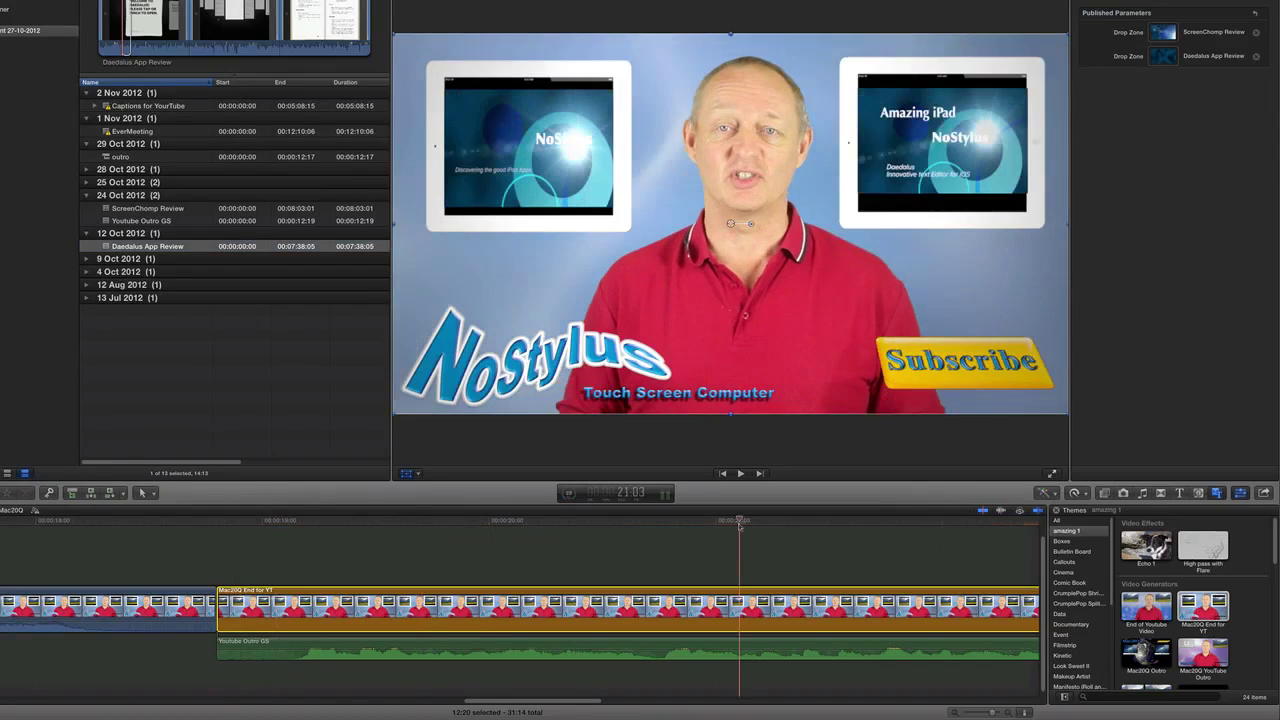